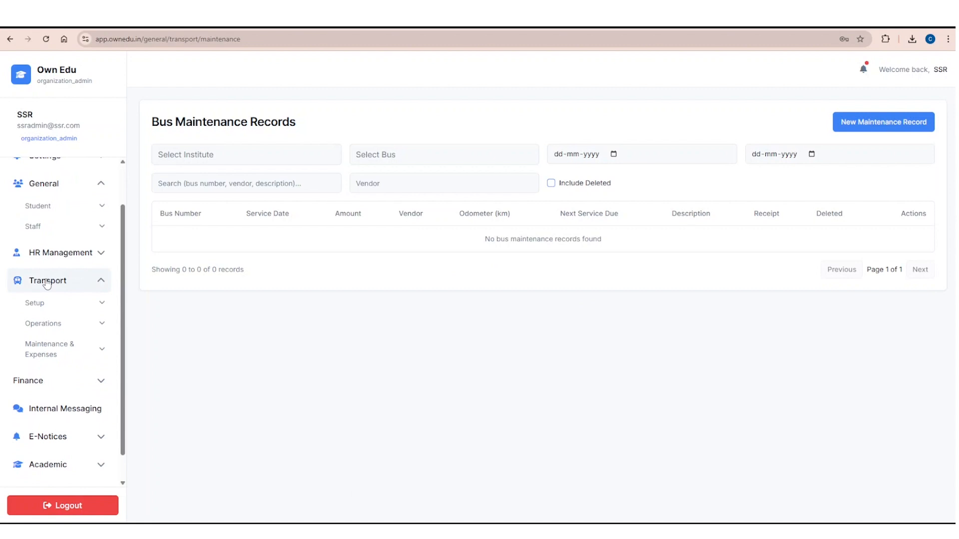
pyautogui.click(95, 349)
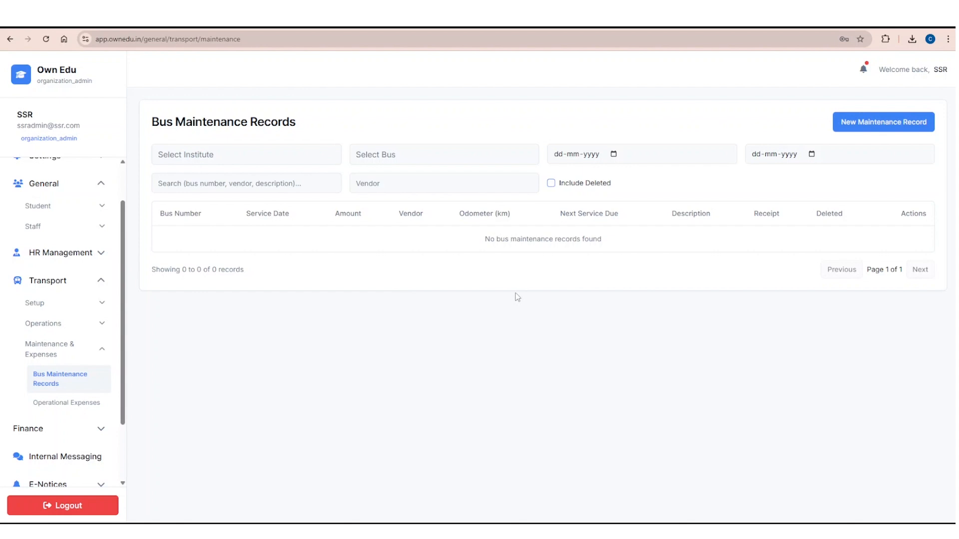
pyautogui.click(865, 120)
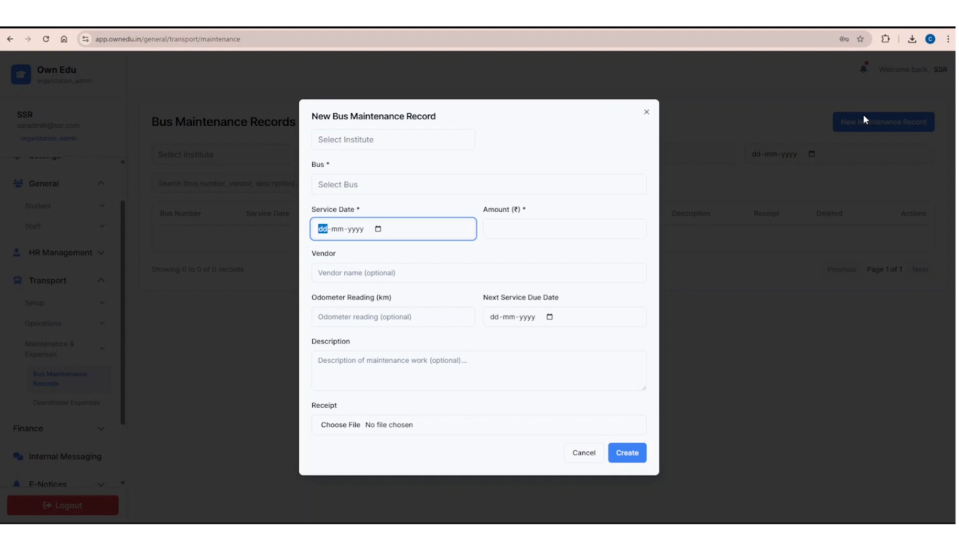
pyautogui.click(403, 146)
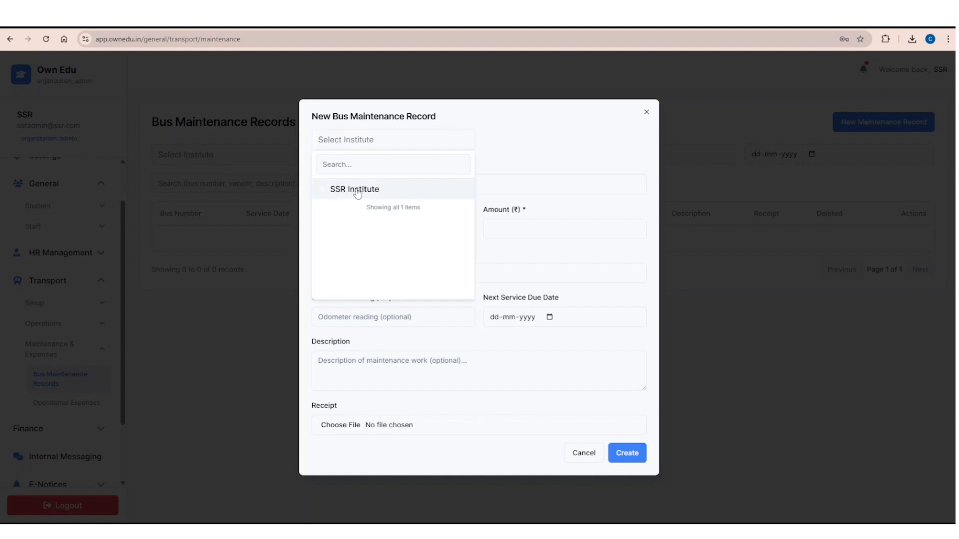
pyautogui.click(357, 193)
pyautogui.click(392, 192)
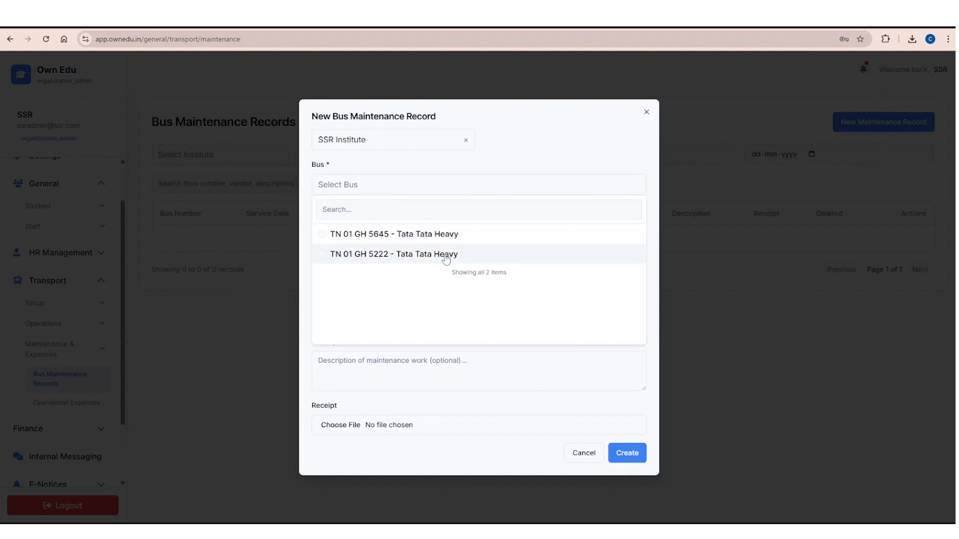
pyautogui.click(437, 256)
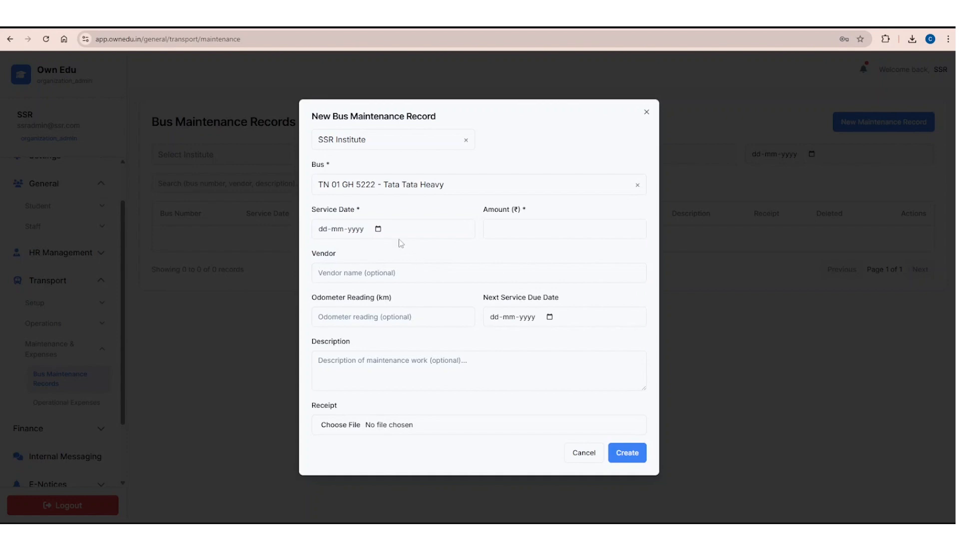
# Set the maintenance record's service date to 15-12-2025 and its amount to ₹1000.
pyautogui.click(378, 229)
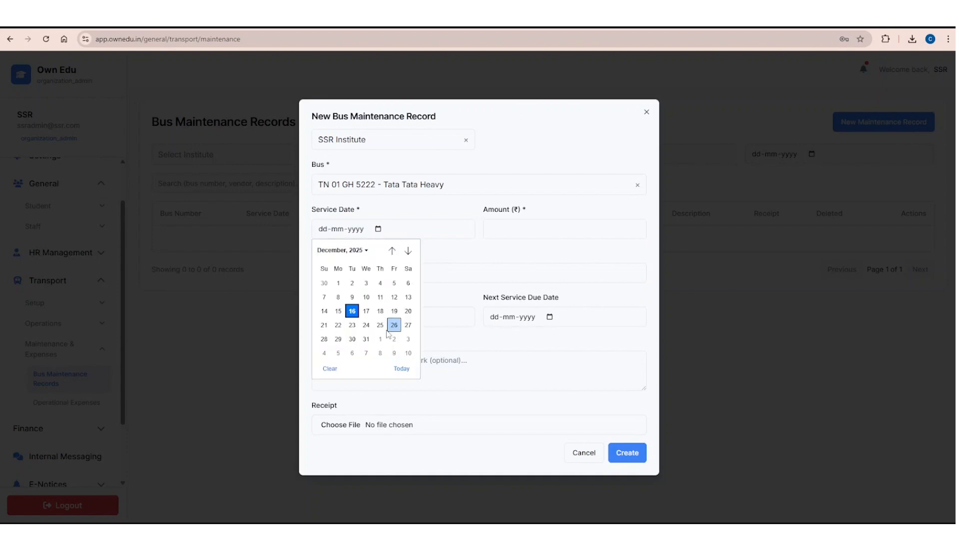
pyautogui.click(342, 312)
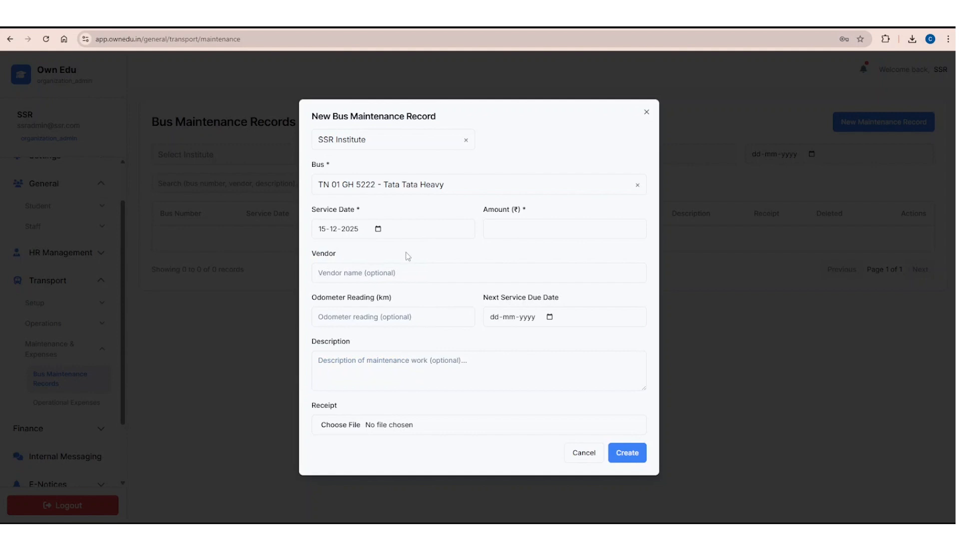
pyautogui.click(510, 231)
pyautogui.write('1')
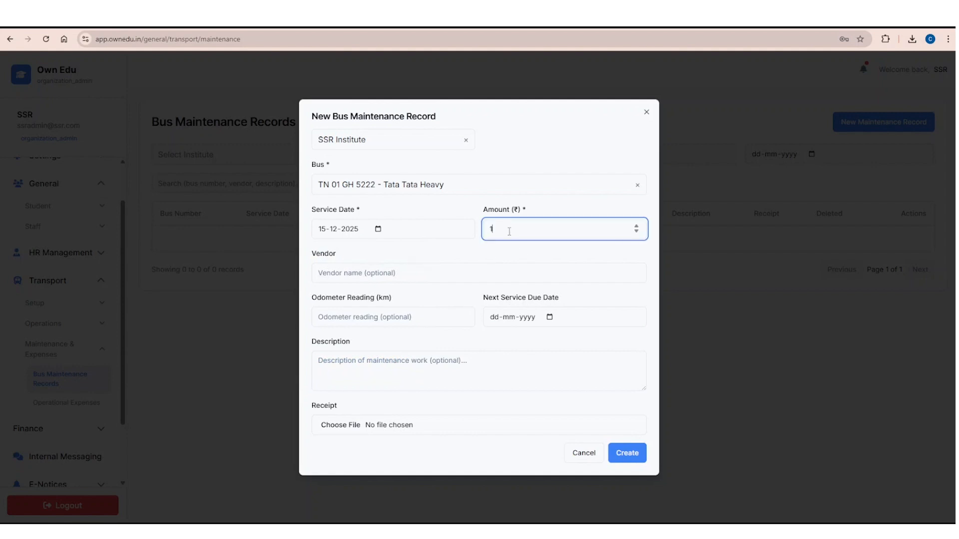
pyautogui.write('000')
# Enter Tata service as the vendor and 455555 km as the odometer reading.
pyautogui.click(339, 272)
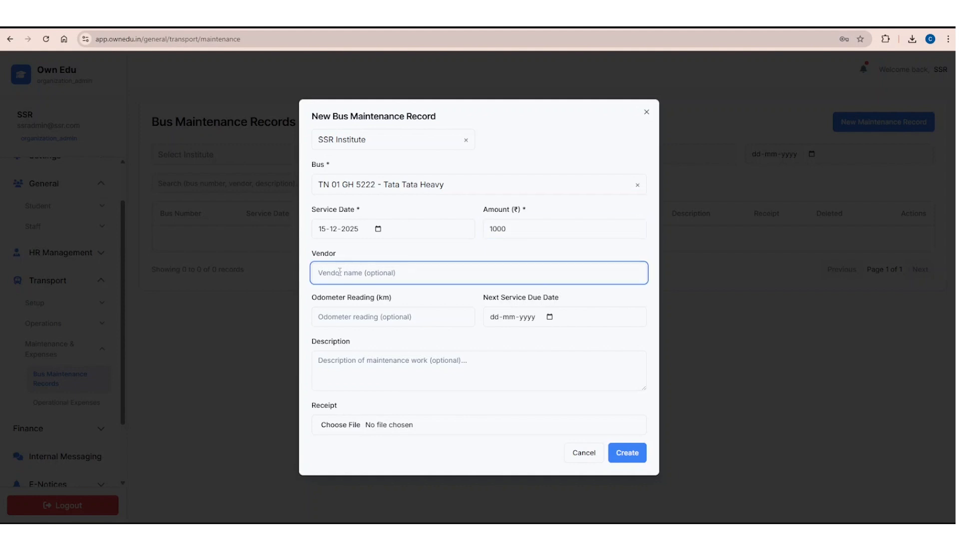
pyautogui.write('Tata service')
pyautogui.click(376, 316)
pyautogui.write('455555')
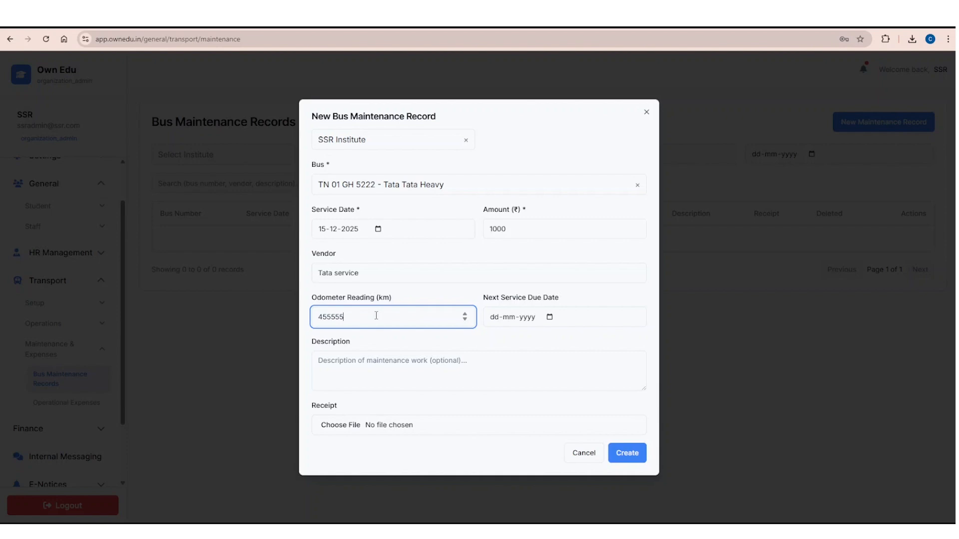
# Set the maintenance record's next service due date to 05-05-2026.
pyautogui.click(550, 317)
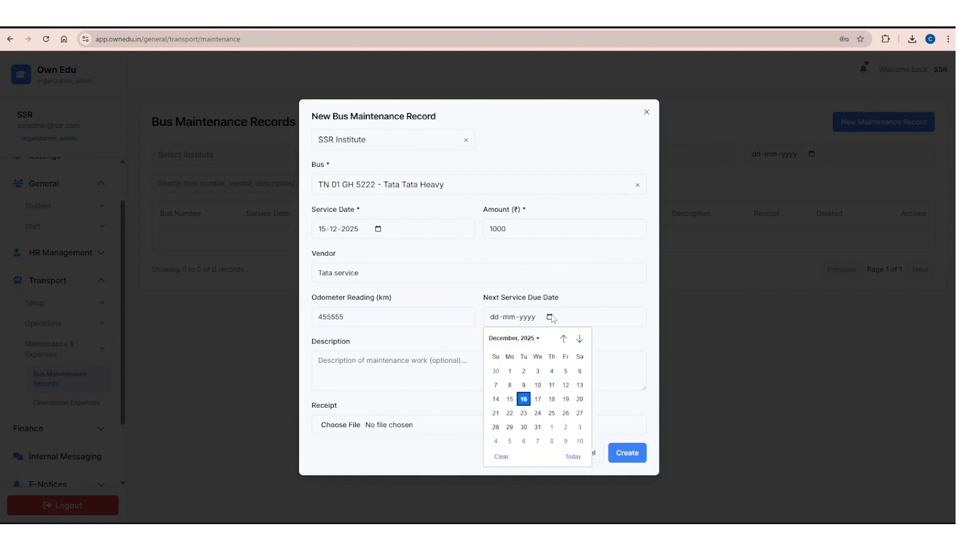
pyautogui.click(537, 340)
pyautogui.click(502, 419)
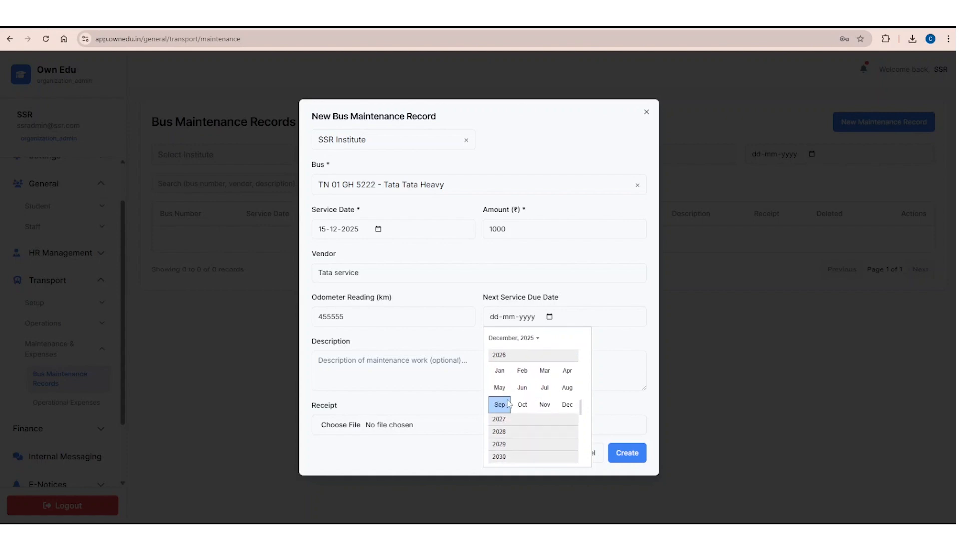
pyautogui.click(499, 388)
pyautogui.click(523, 385)
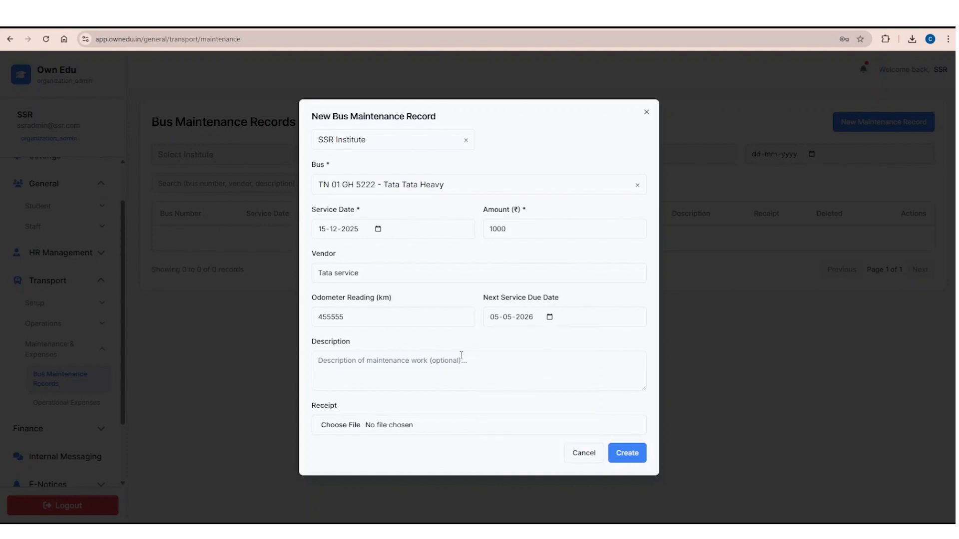
# Attach bus_receipt_template_xls-o from Downloads as the receipt, leave the description empty, and create the maintenance record.
pyautogui.click(348, 363)
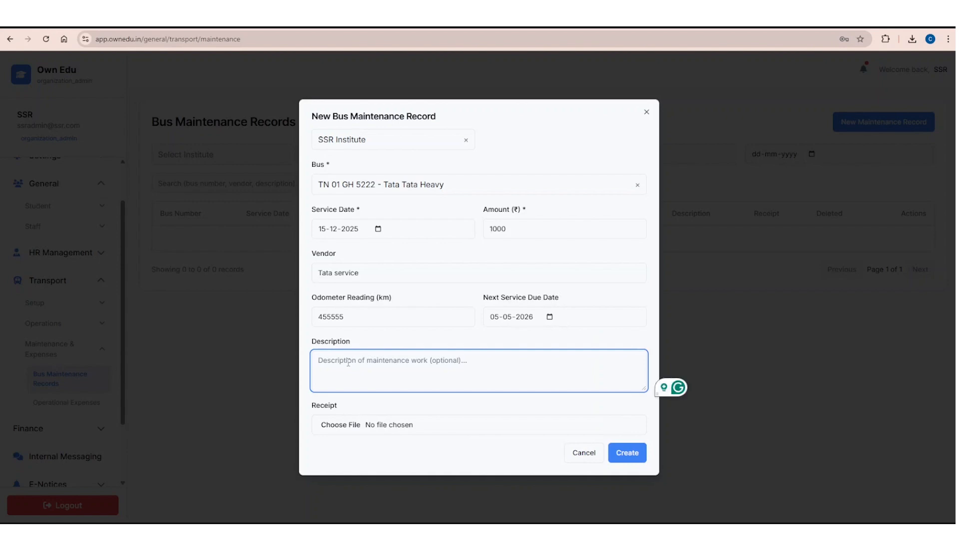
pyautogui.click(339, 427)
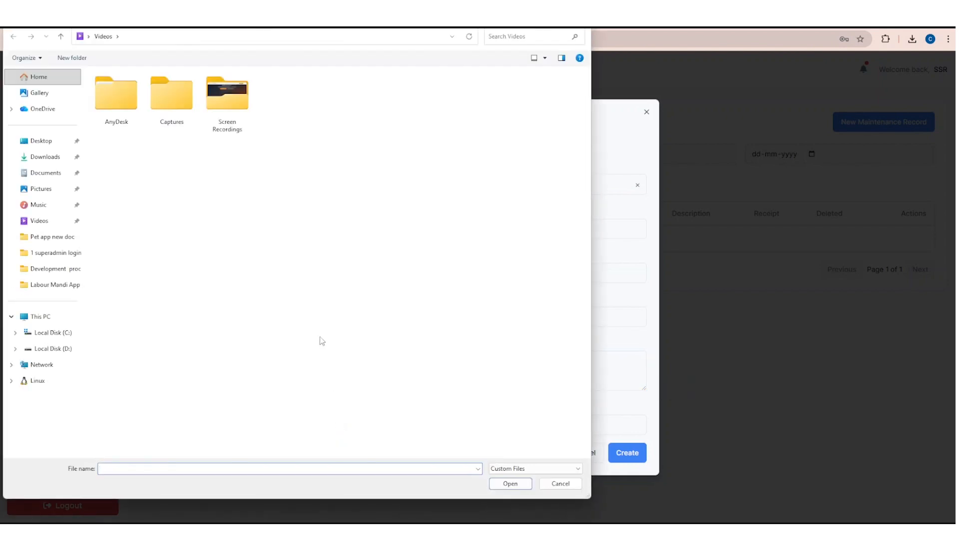
pyautogui.click(50, 157)
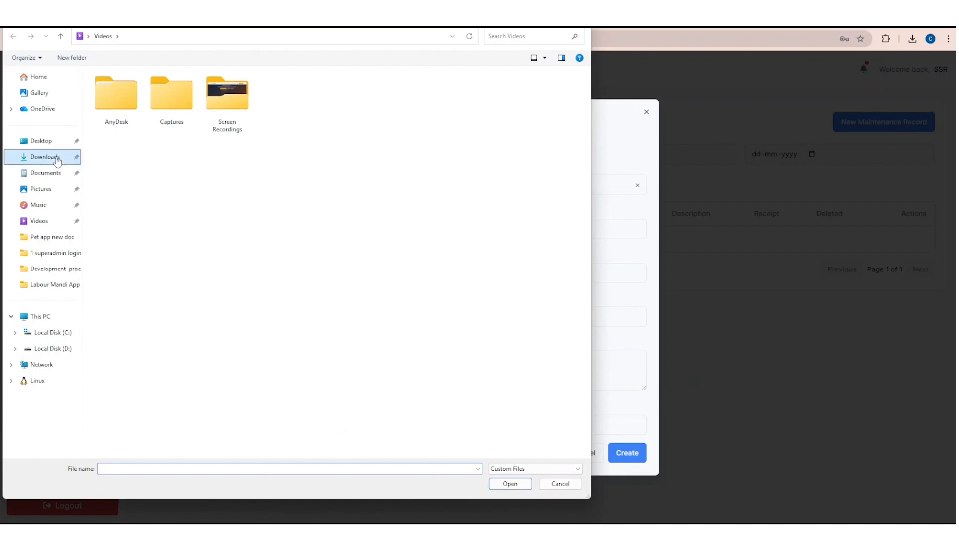
pyautogui.click(129, 105)
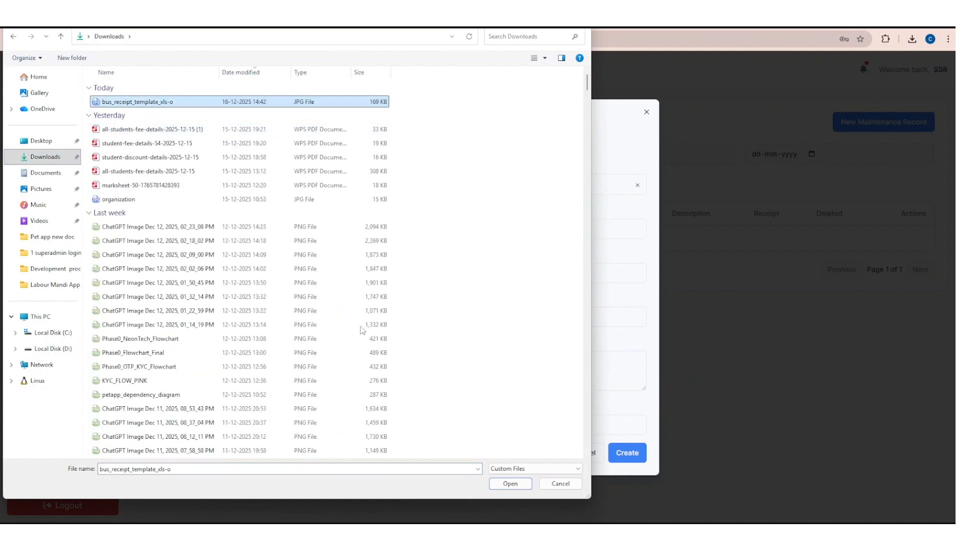
pyautogui.click(513, 483)
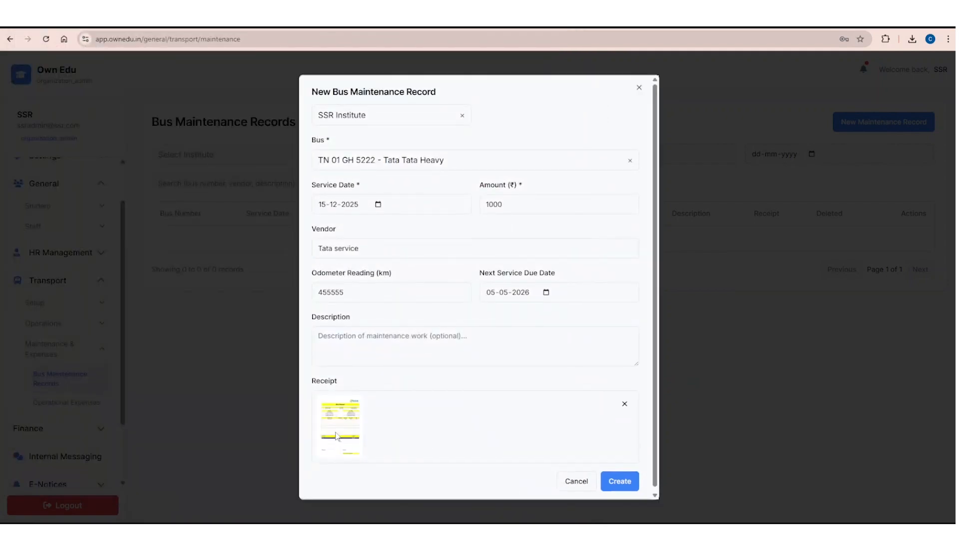
pyautogui.scroll(-1, 378, 416)
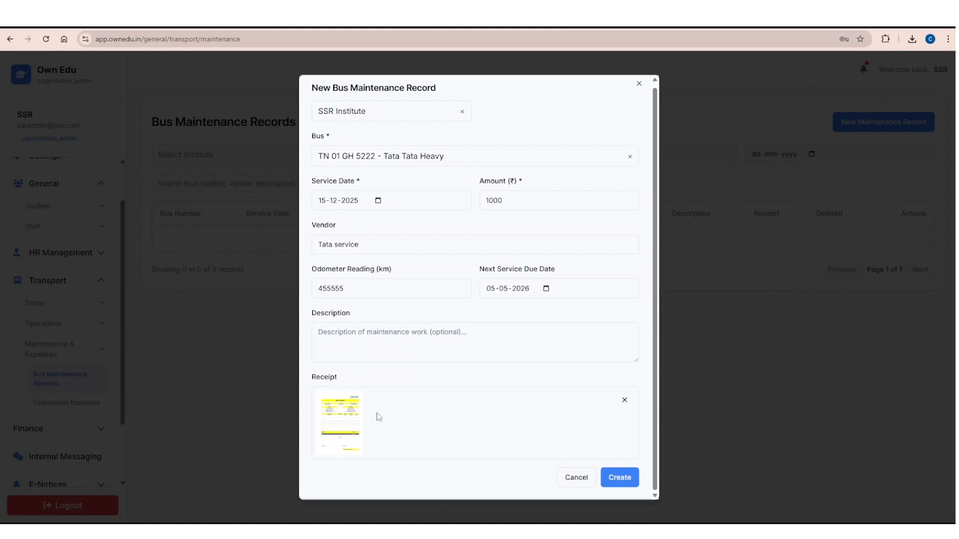
pyautogui.scroll(1, 378, 417)
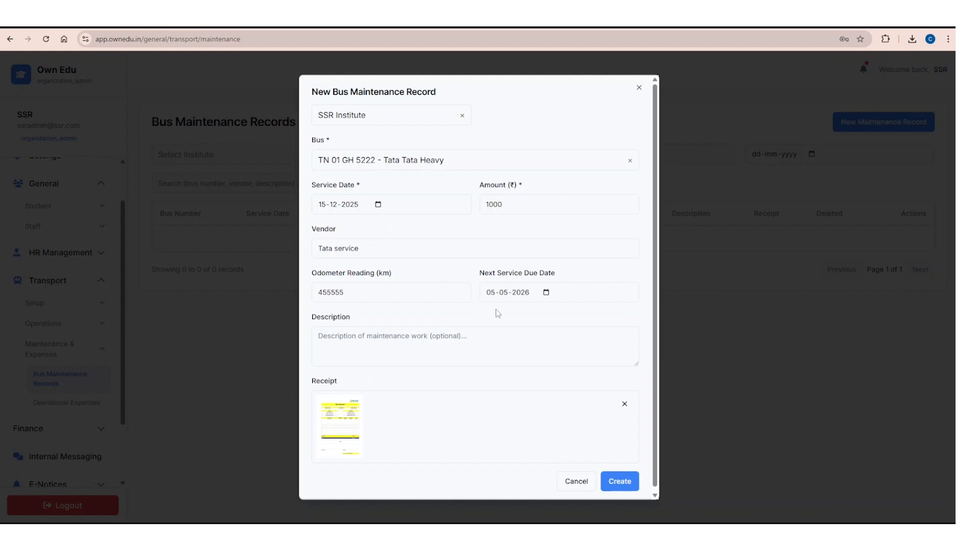
pyautogui.scroll(-1, 497, 315)
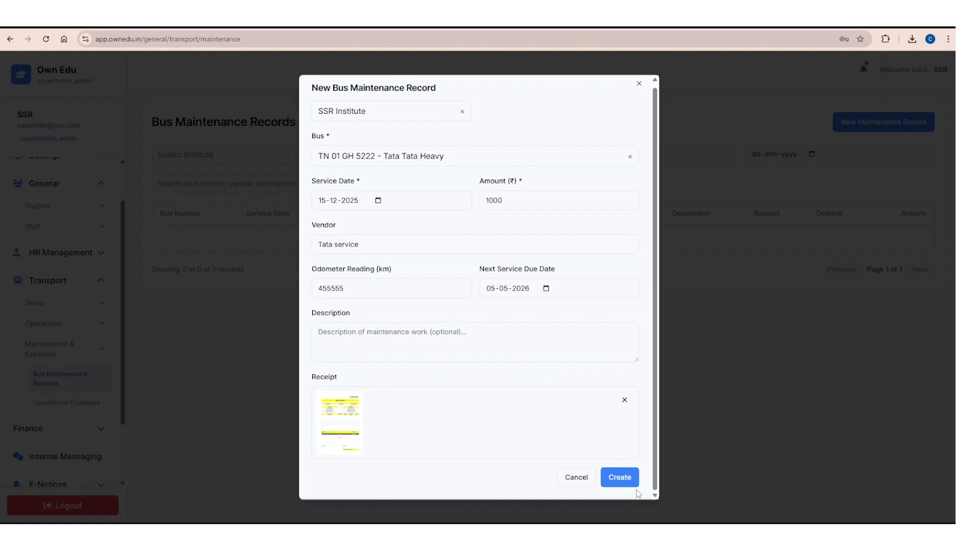
pyautogui.click(626, 480)
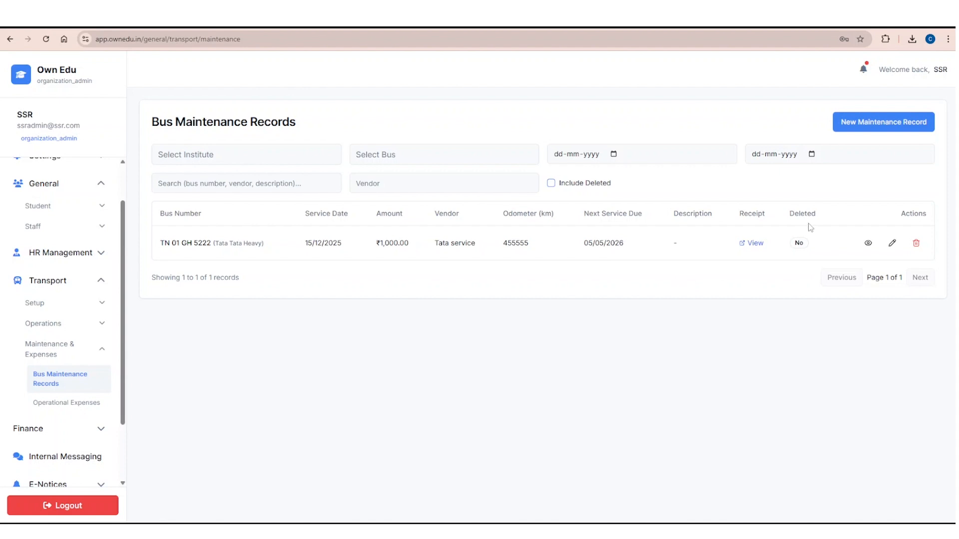
# Review the saved maintenance record's details and its attached receipt, and close both views.
pyautogui.click(869, 243)
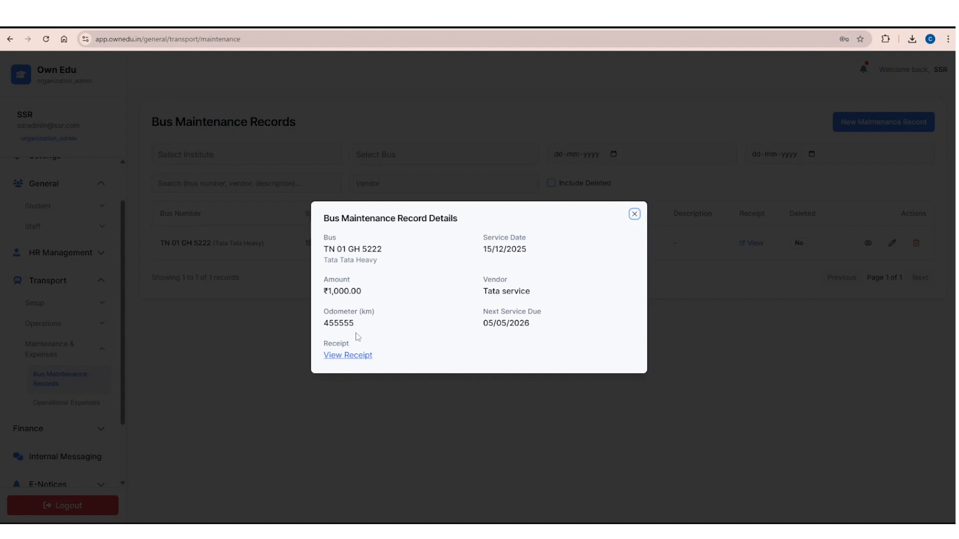
pyautogui.click(351, 356)
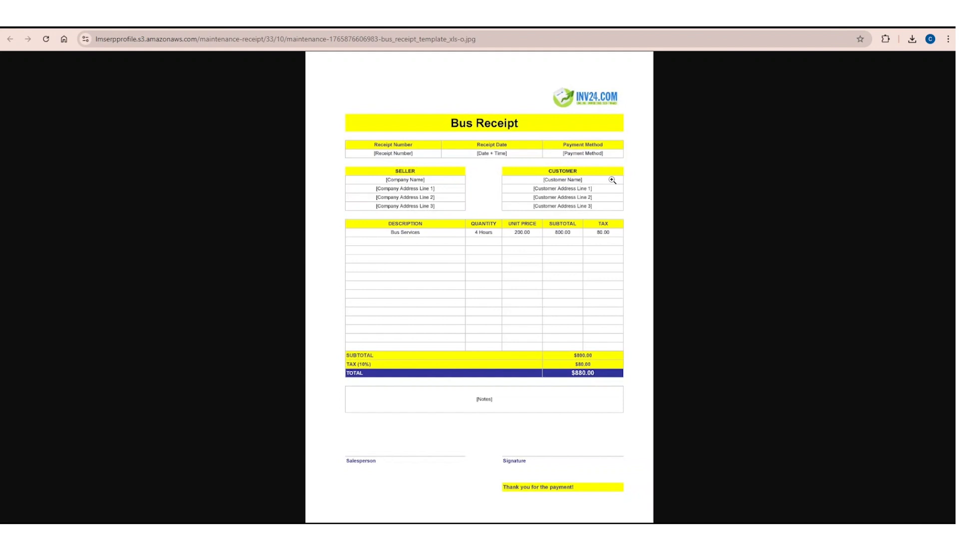
pyautogui.click(541, 17)
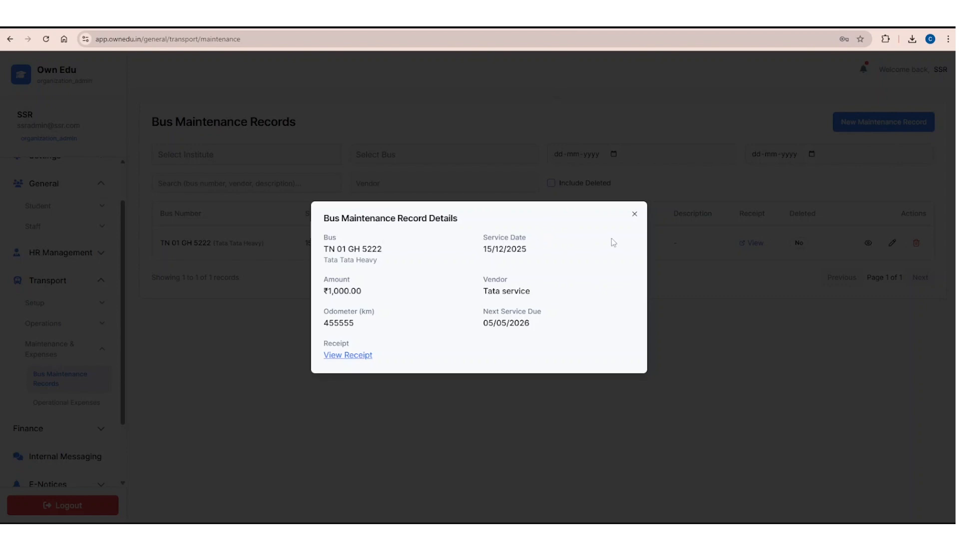
pyautogui.click(635, 215)
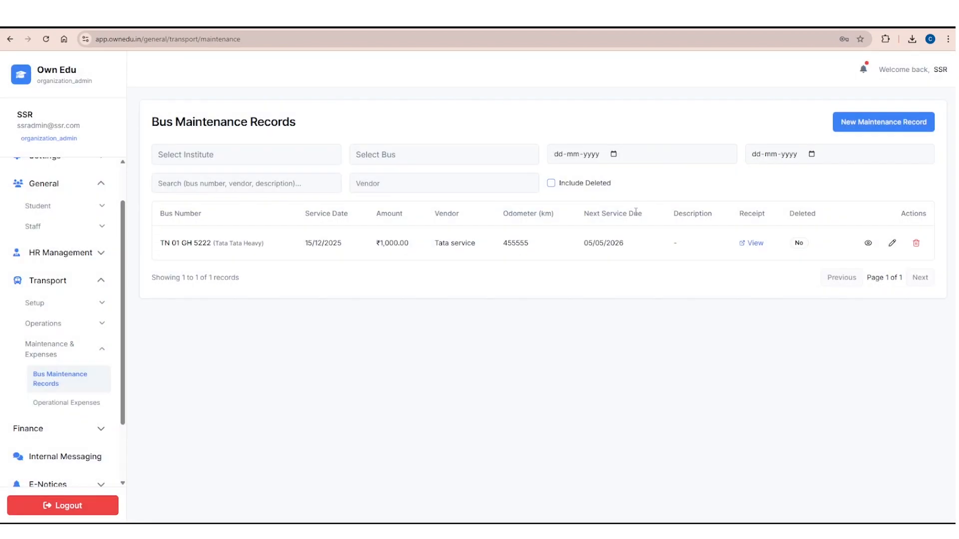
# Check the maintenance record's edit form and its delete confirmation, cancelling both.
pyautogui.click(893, 244)
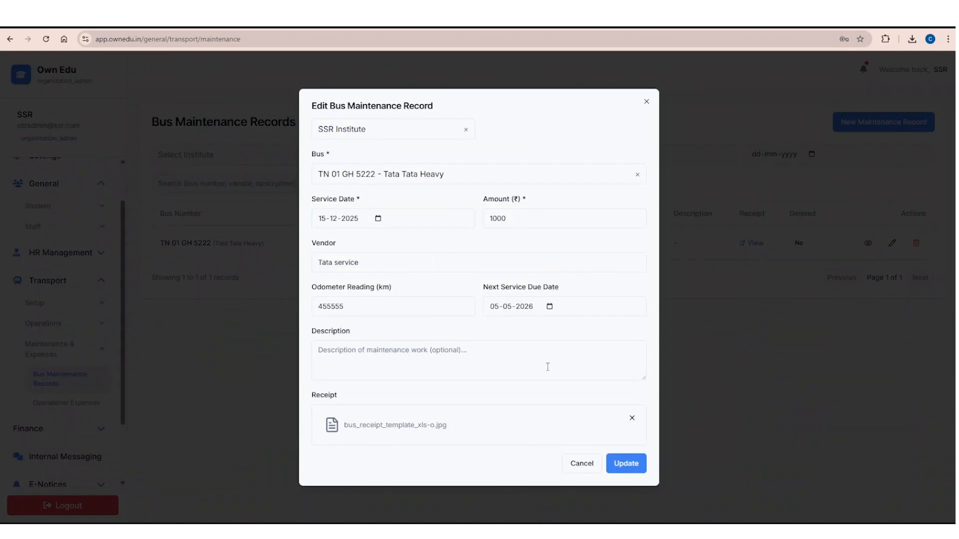
pyautogui.click(582, 464)
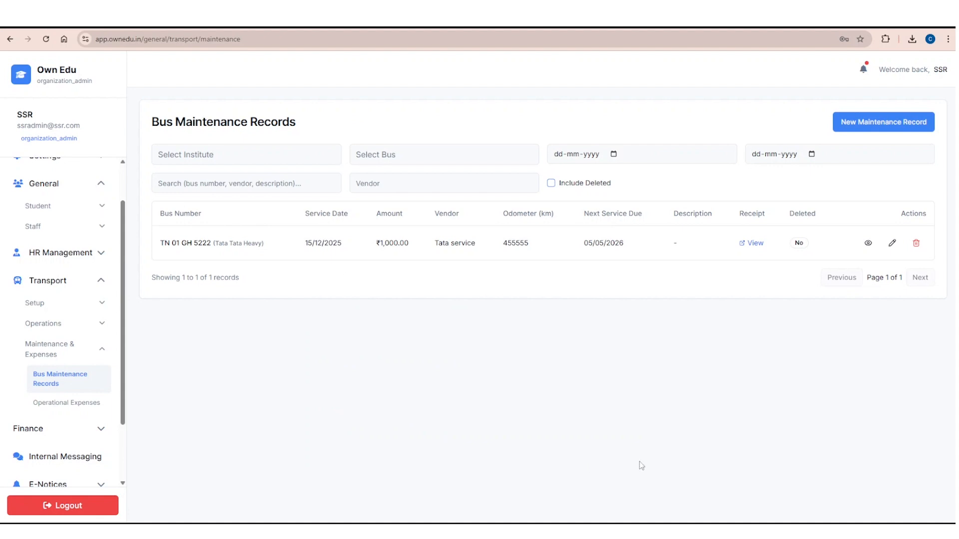
pyautogui.click(916, 243)
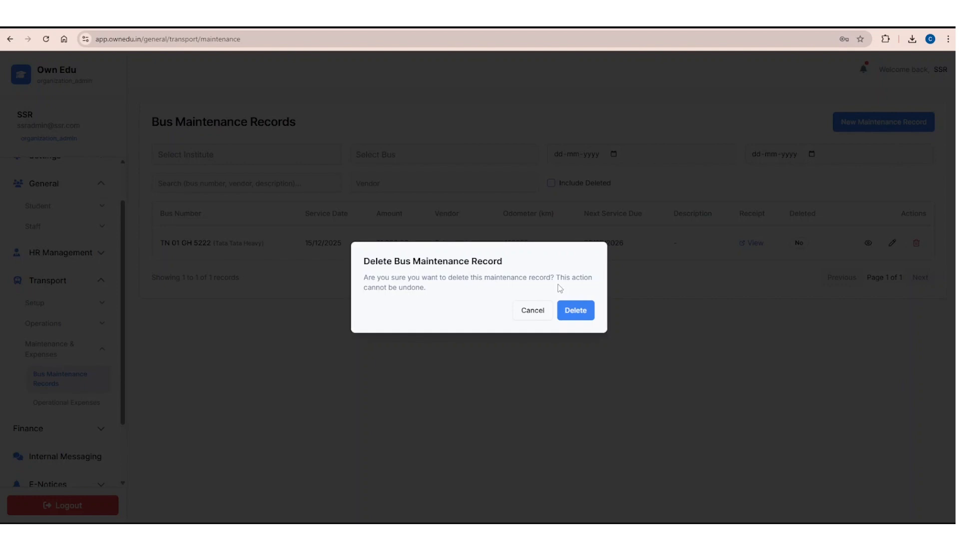
pyautogui.click(532, 312)
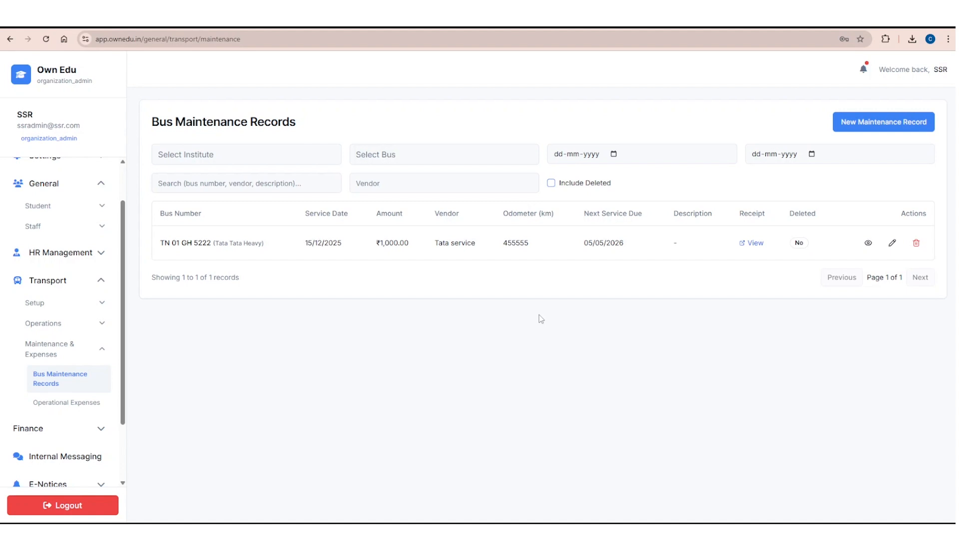
# Examine the choices offered by the institute and bus filters of the maintenance records list without applying any.
pyautogui.click(370, 156)
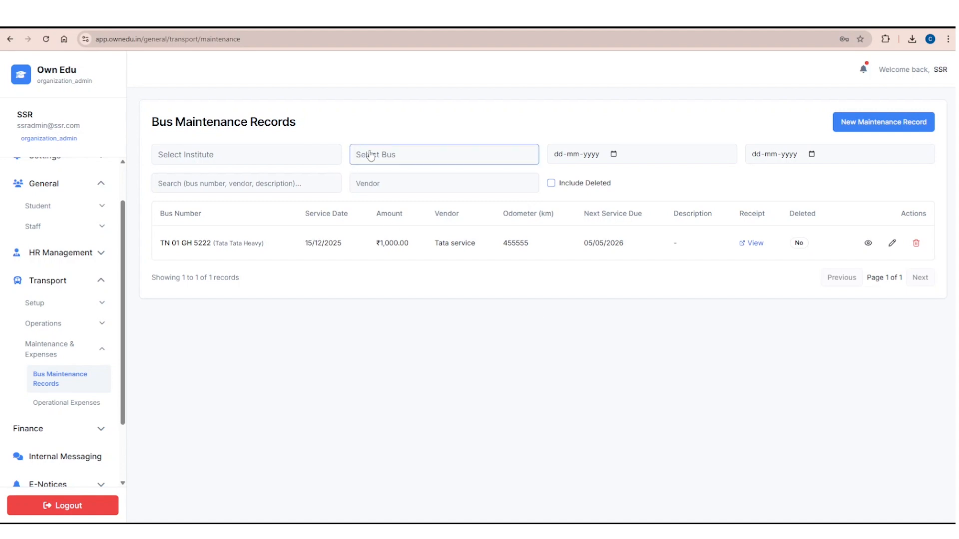
pyautogui.click(289, 155)
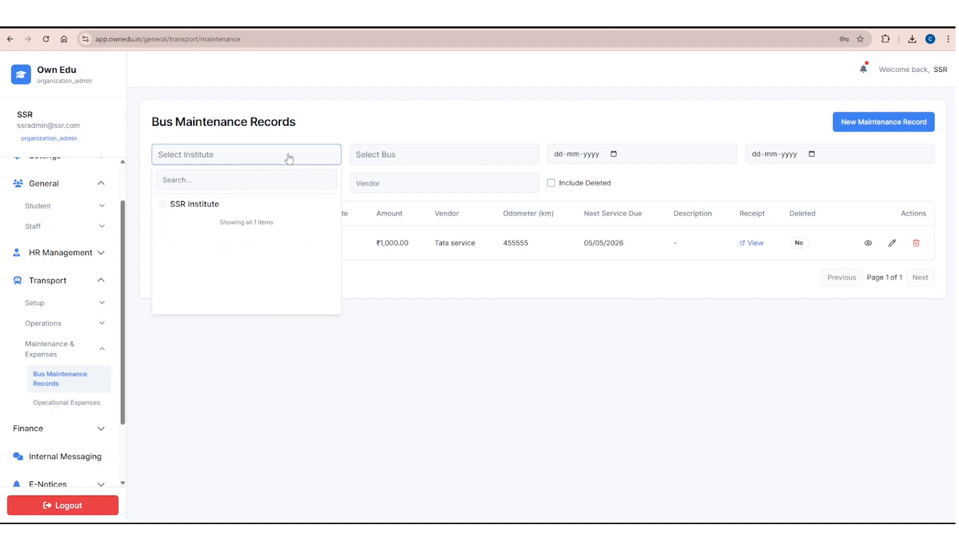
pyautogui.click(286, 156)
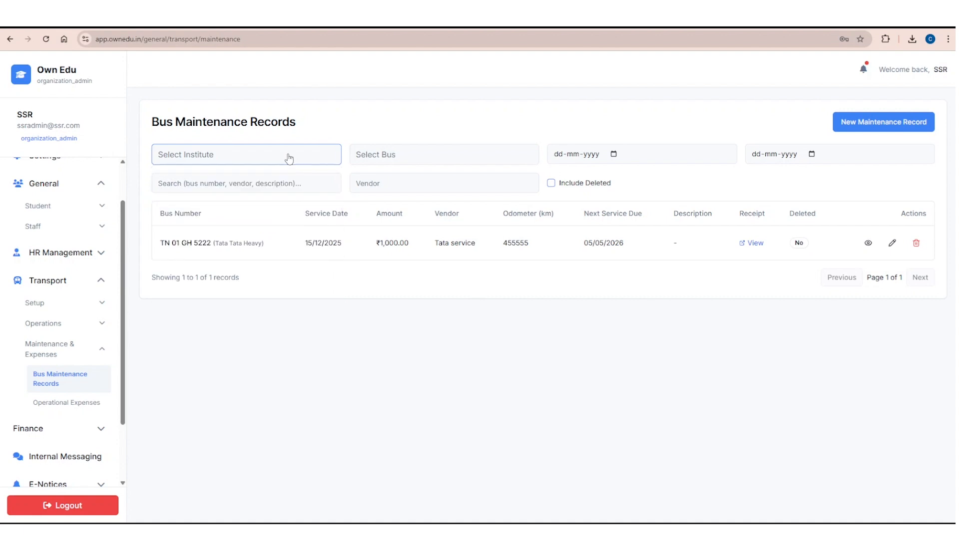
pyautogui.click(454, 150)
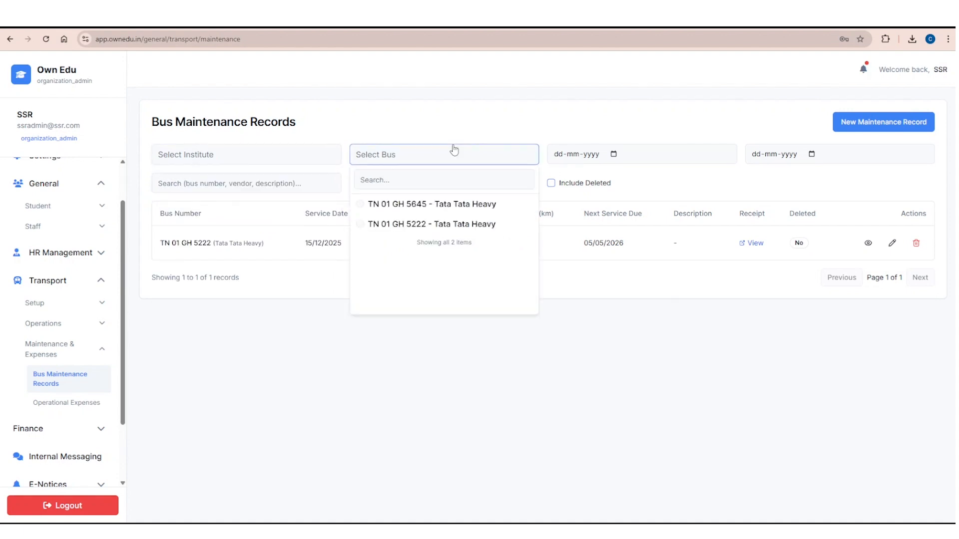
pyautogui.click(454, 150)
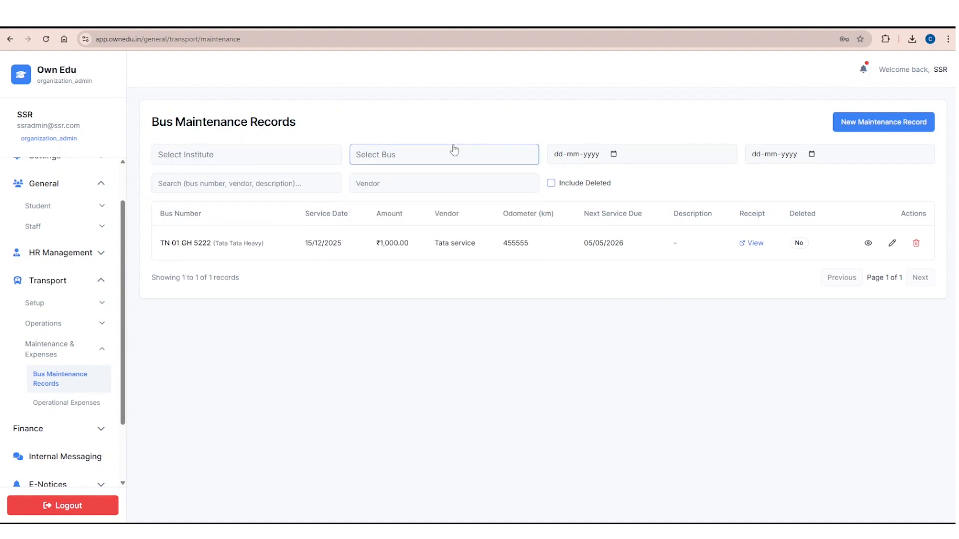
# Examine the date range, search and vendor filters of the maintenance records list without applying any.
pyautogui.click(613, 154)
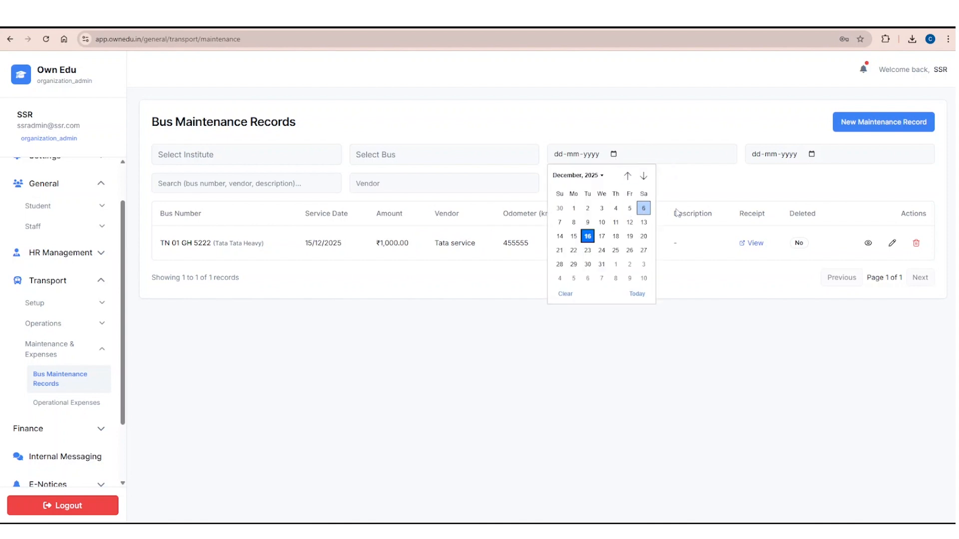
pyautogui.click(695, 213)
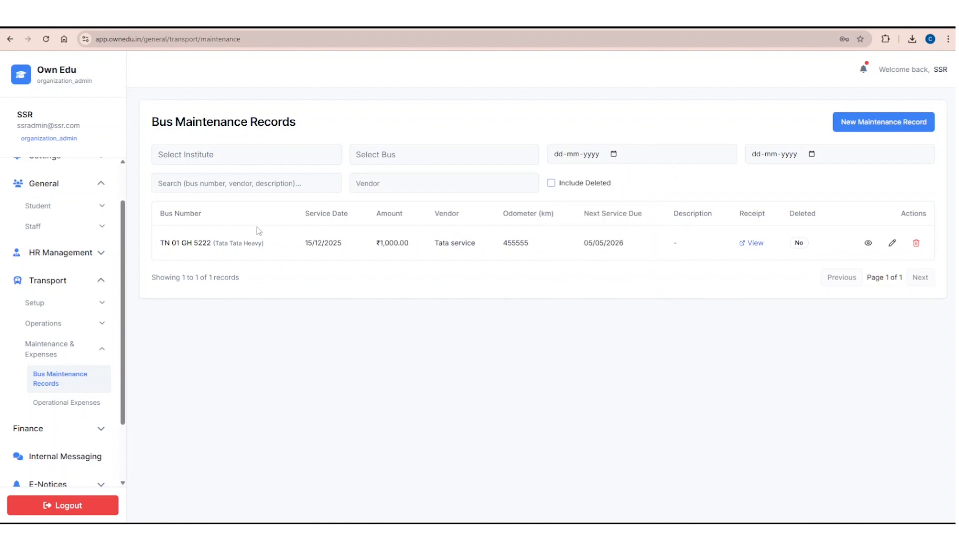
pyautogui.click(810, 156)
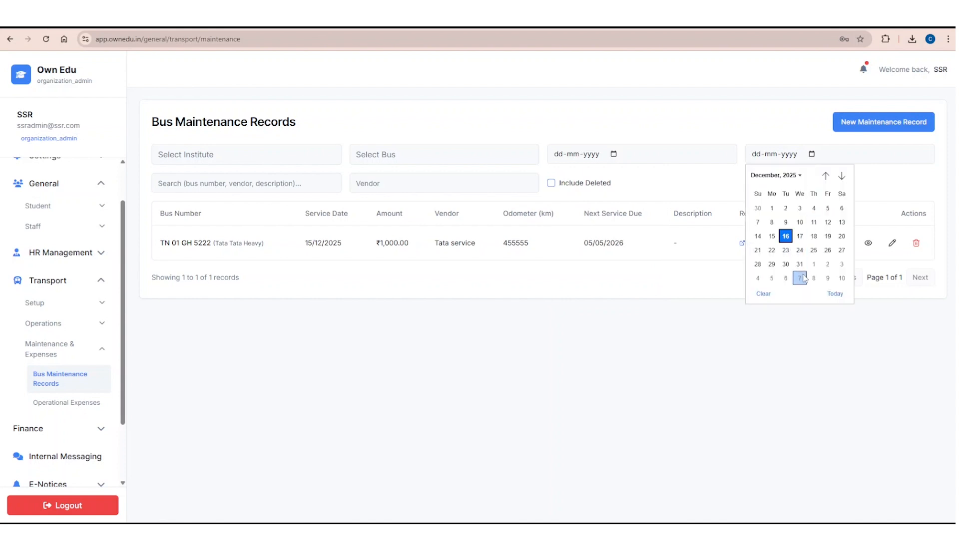
pyautogui.click(718, 276)
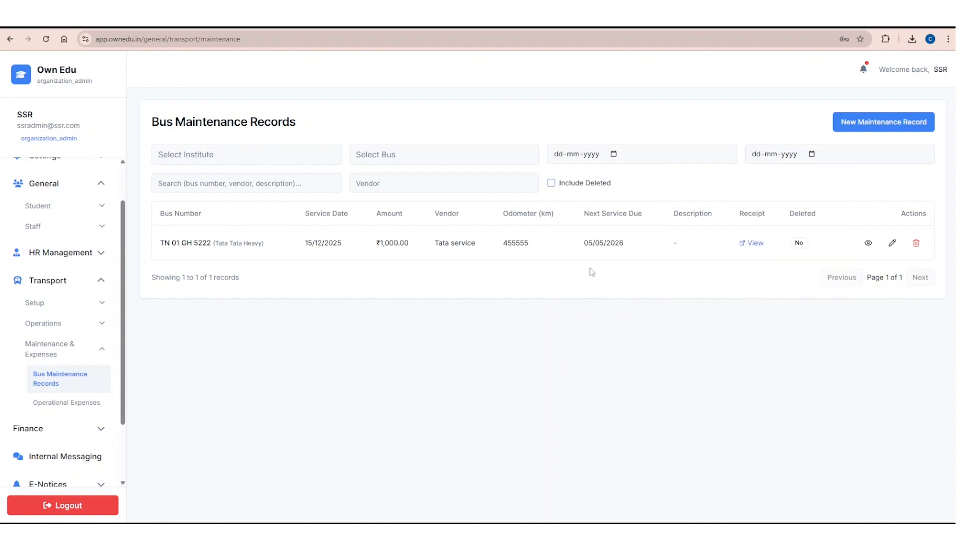
pyautogui.click(280, 184)
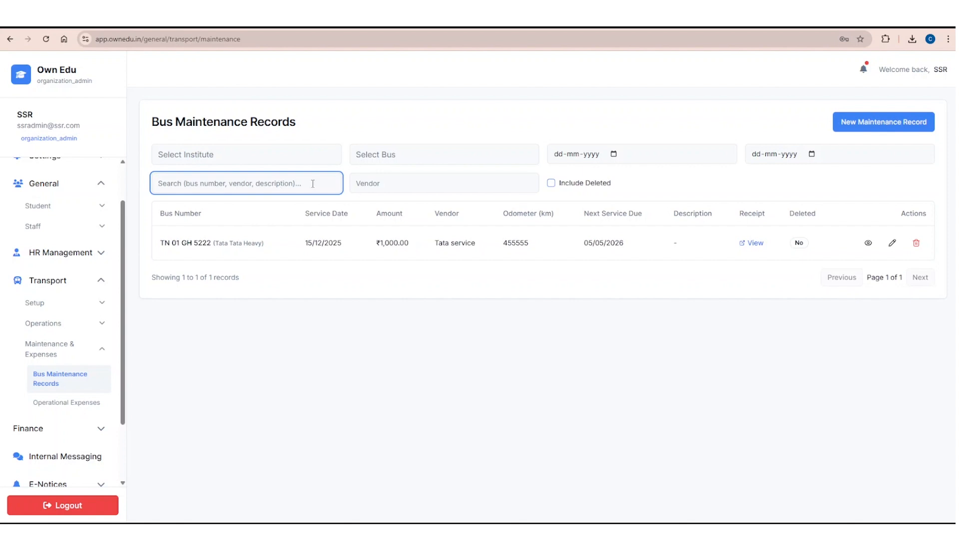
pyautogui.click(385, 184)
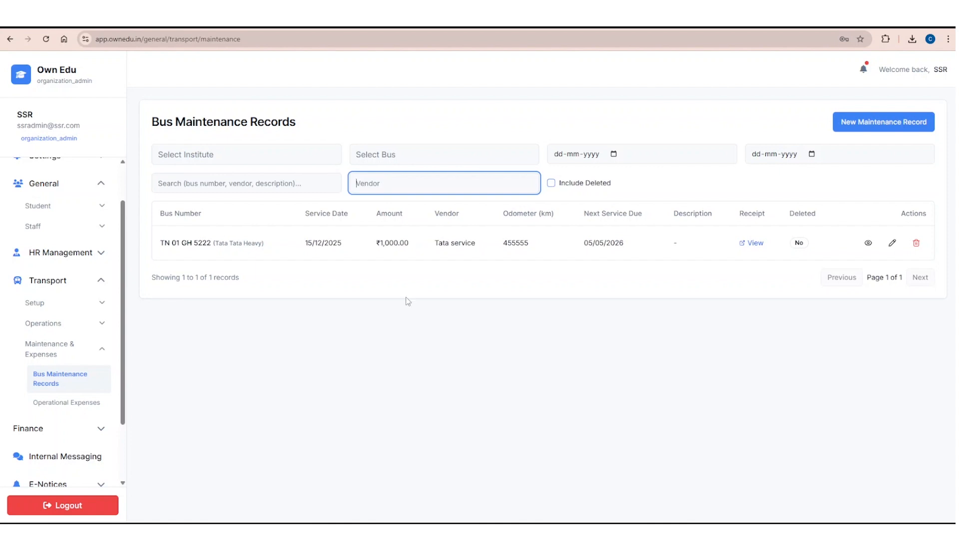
pyautogui.click(442, 345)
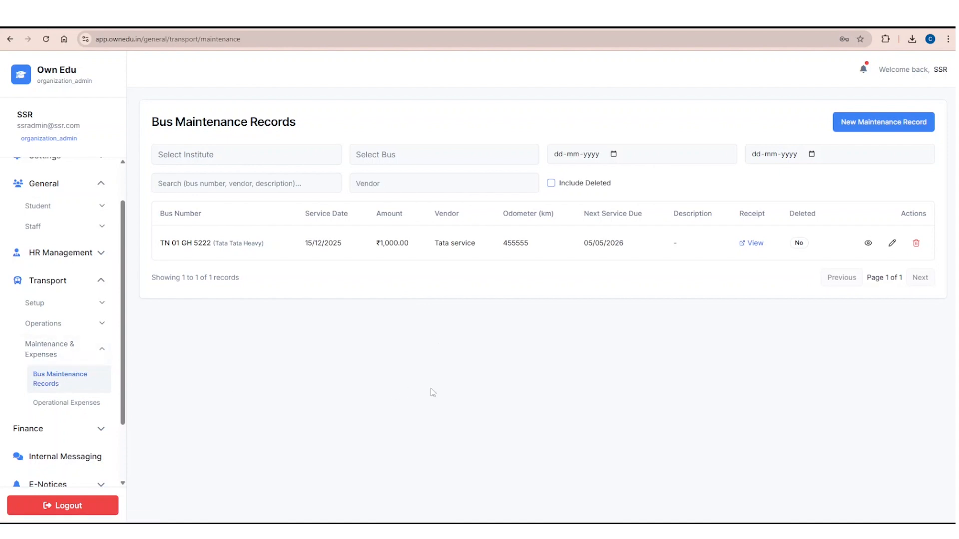
pyautogui.click(64, 402)
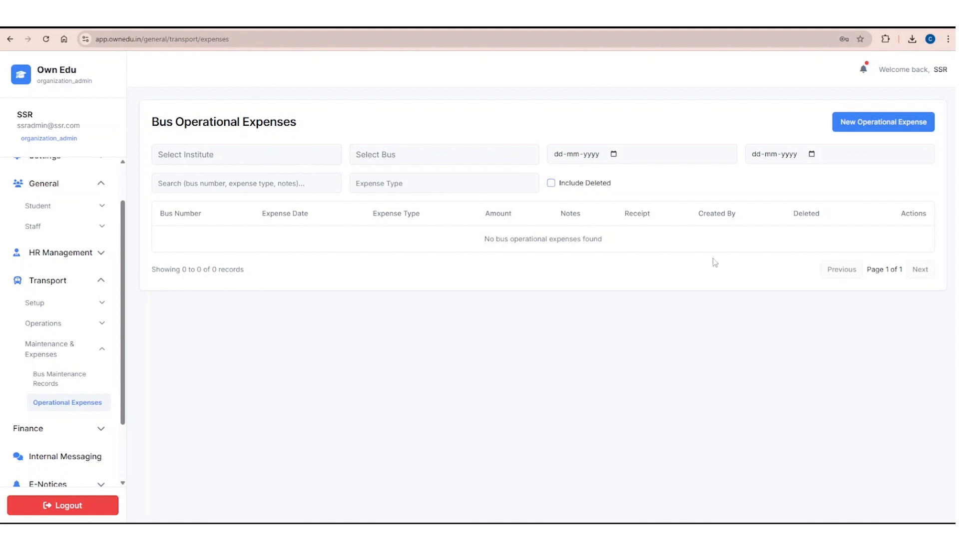
pyautogui.click(866, 126)
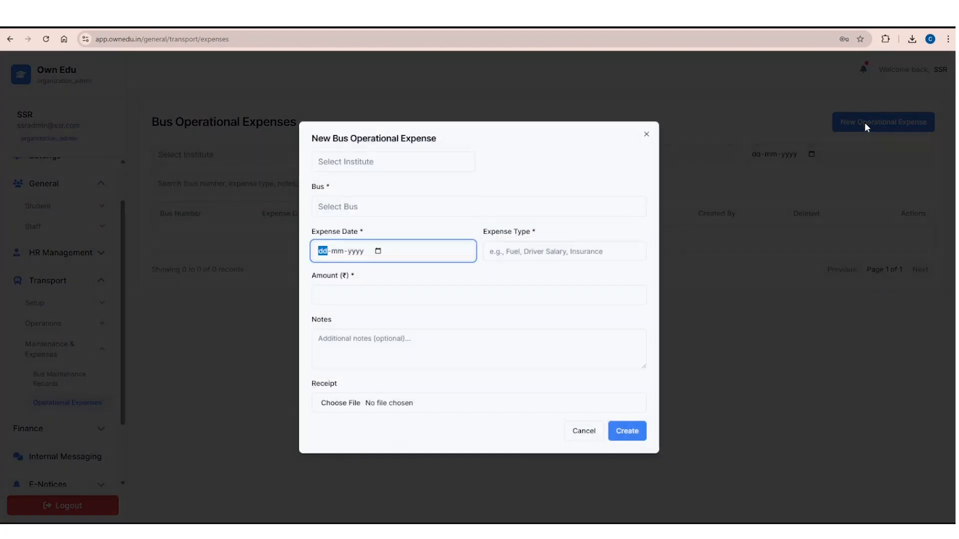
pyautogui.click(386, 166)
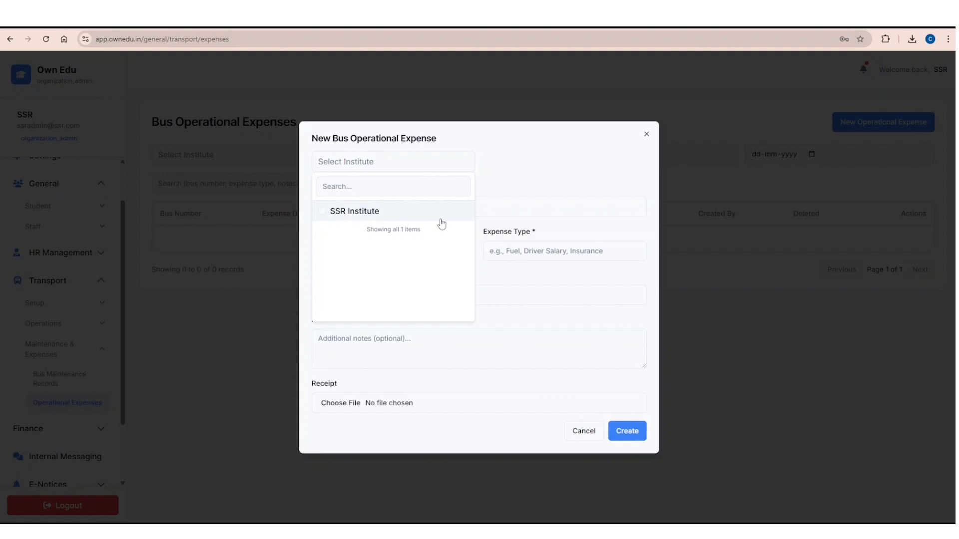
pyautogui.click(344, 214)
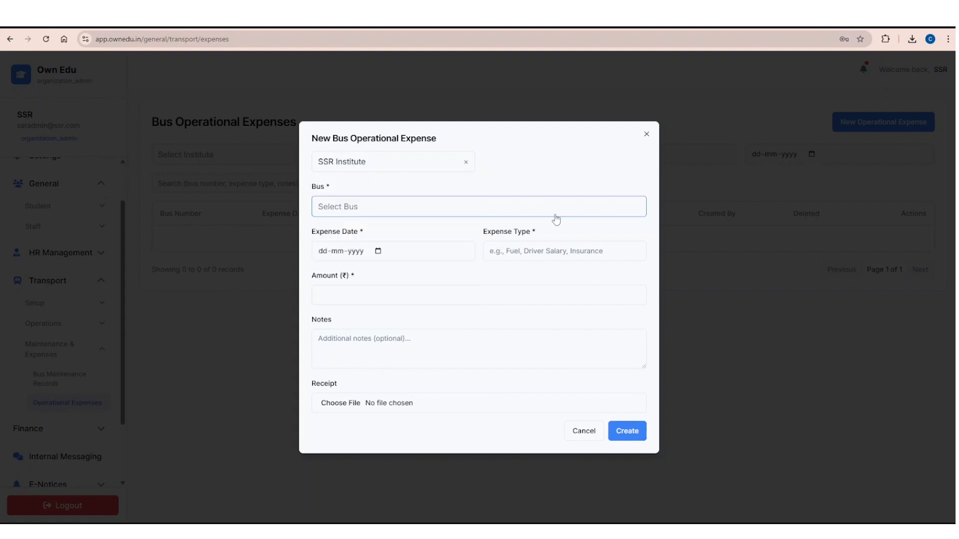
pyautogui.click(458, 215)
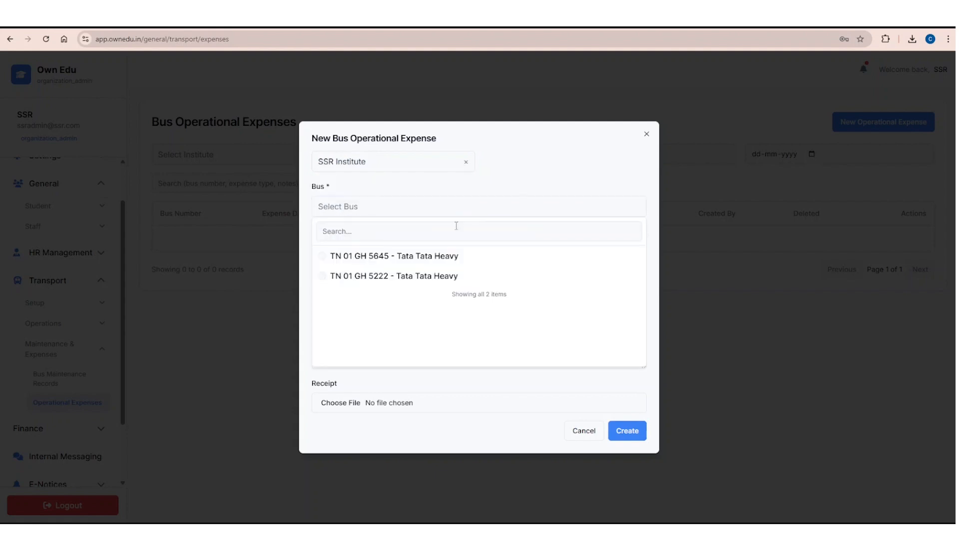
pyautogui.click(441, 276)
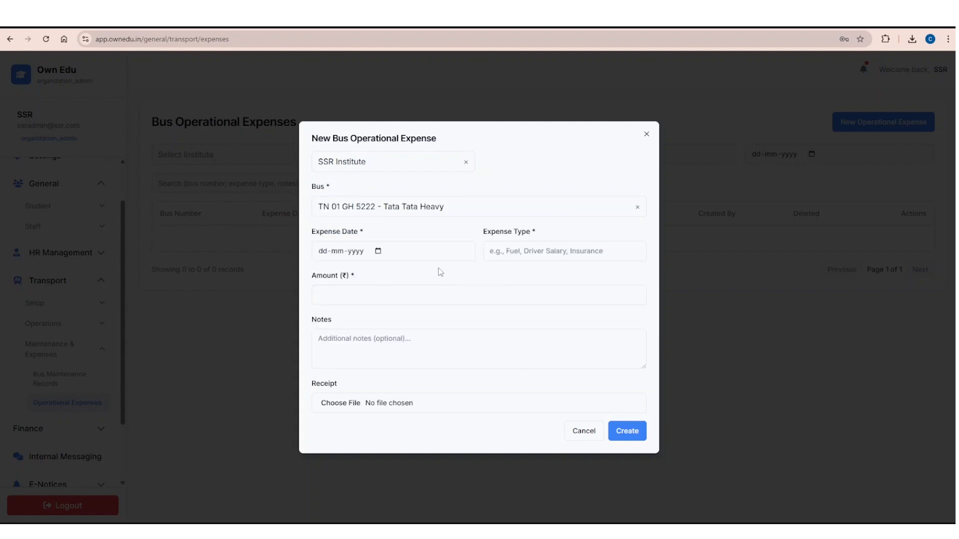
# Fill in the expense with date 16-12-2025, expense type Fuel, amount 500 and the note "Fuel".
pyautogui.click(377, 252)
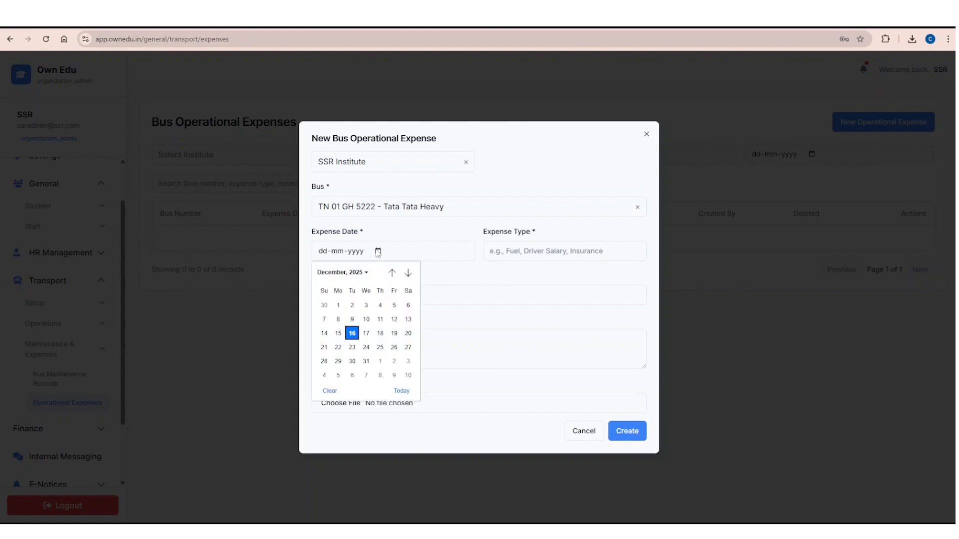
pyautogui.click(352, 334)
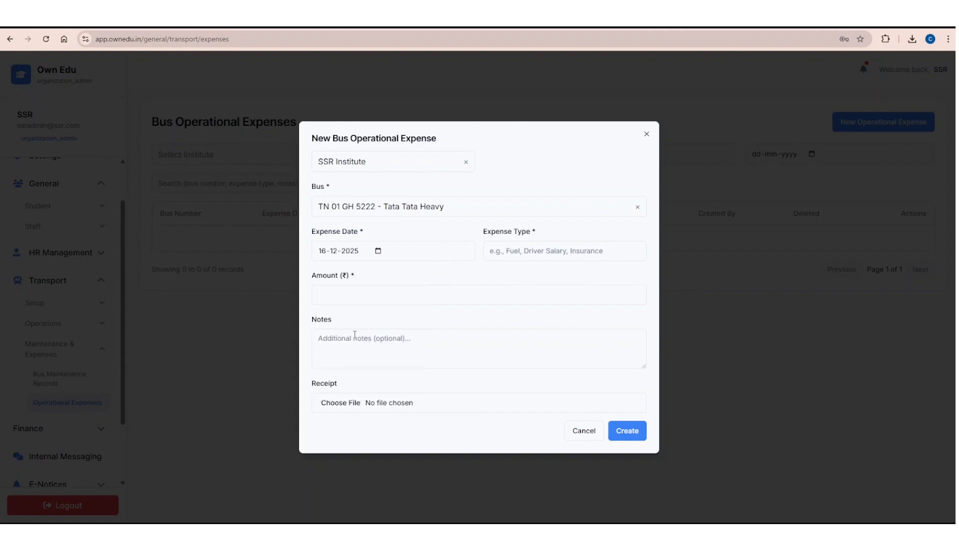
pyautogui.click(543, 253)
pyautogui.click(545, 277)
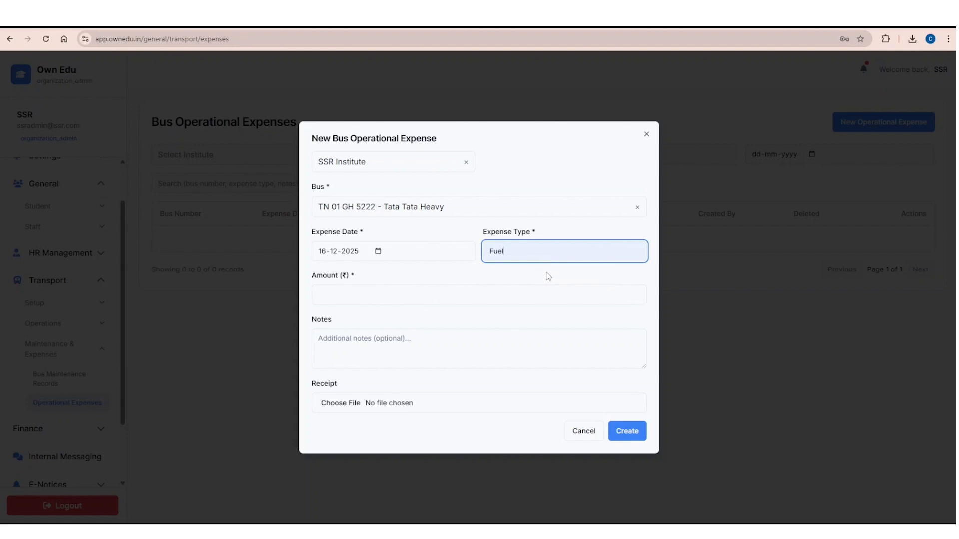
pyautogui.click(366, 291)
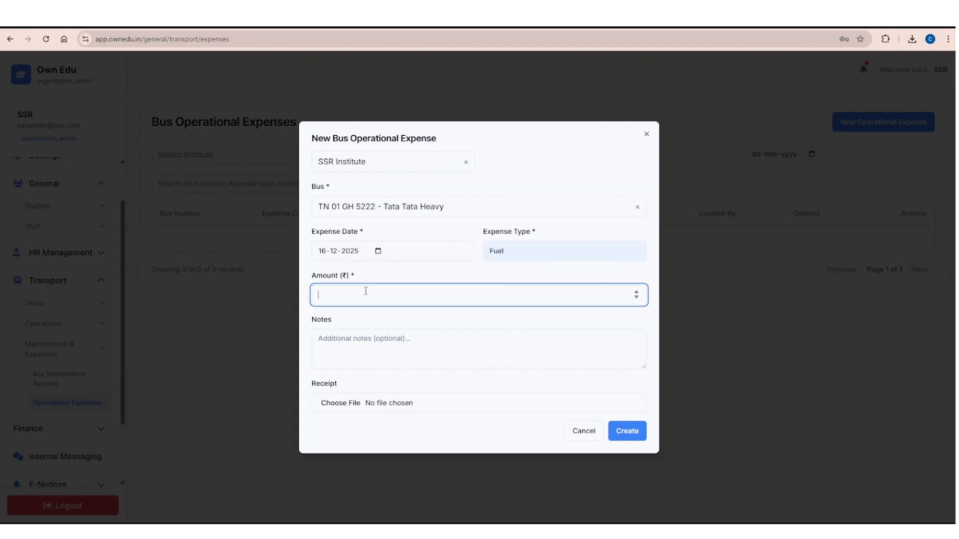
pyautogui.write('500')
pyautogui.click(350, 349)
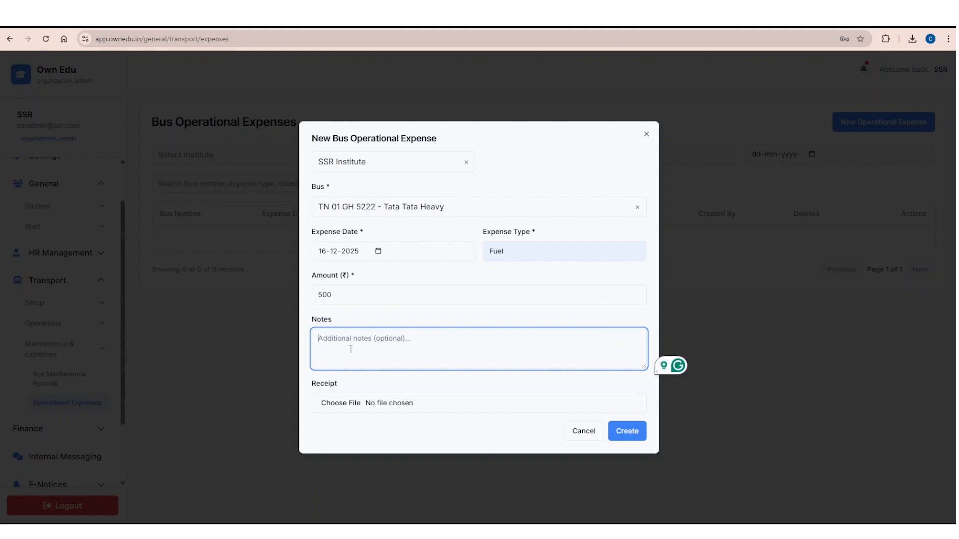
pyautogui.write('Fuel')
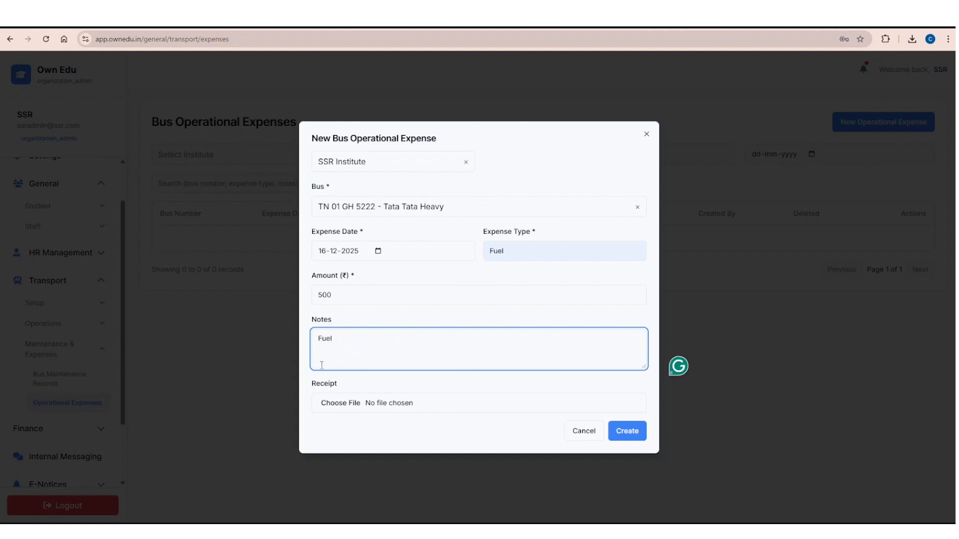
pyautogui.click(399, 386)
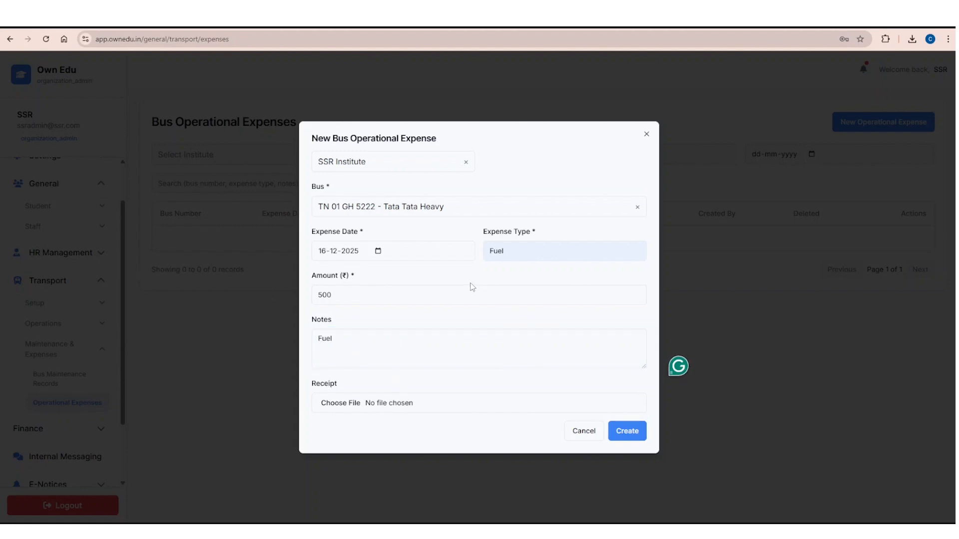
# Attach bus_receipt_template_xls-o from Downloads as the receipt and create the operational expense.
pyautogui.click(336, 407)
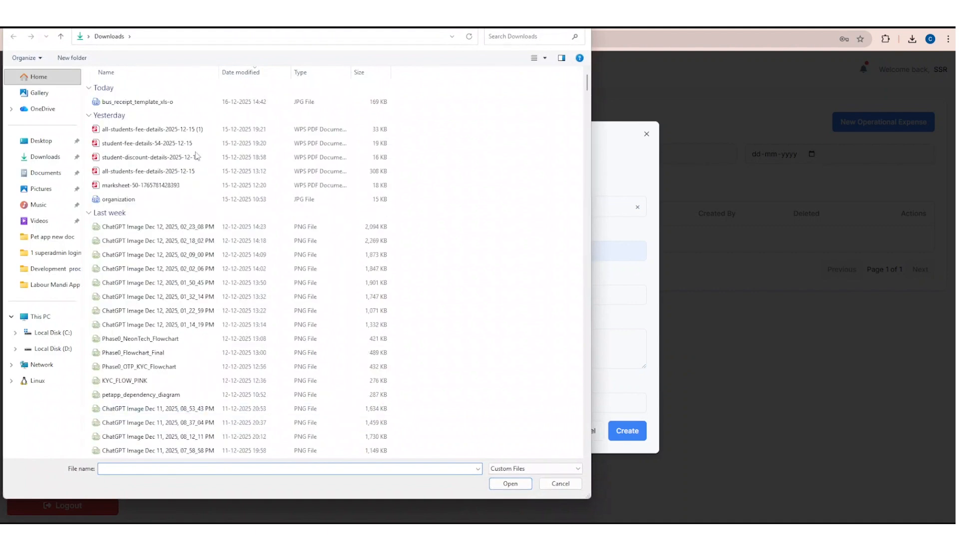
pyautogui.click(167, 101)
pyautogui.click(511, 483)
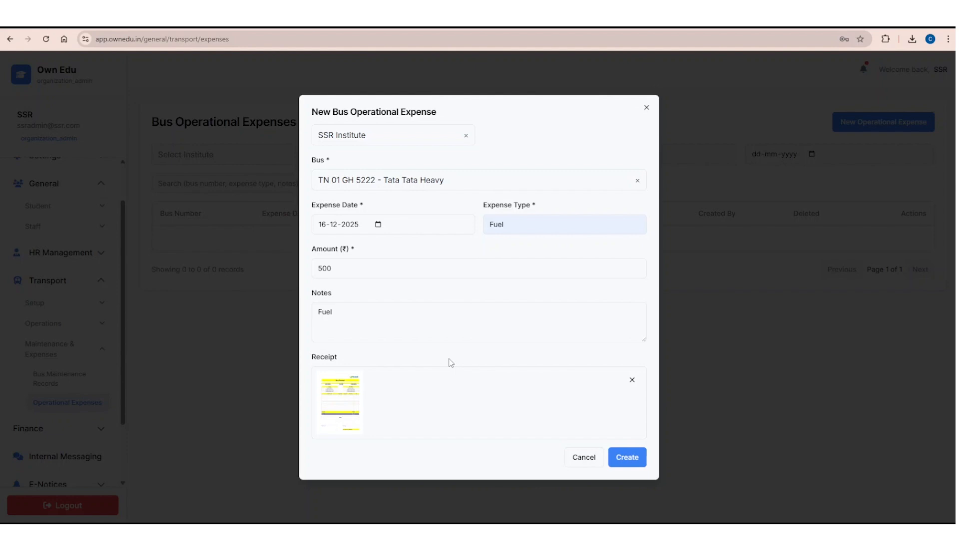
pyautogui.click(624, 459)
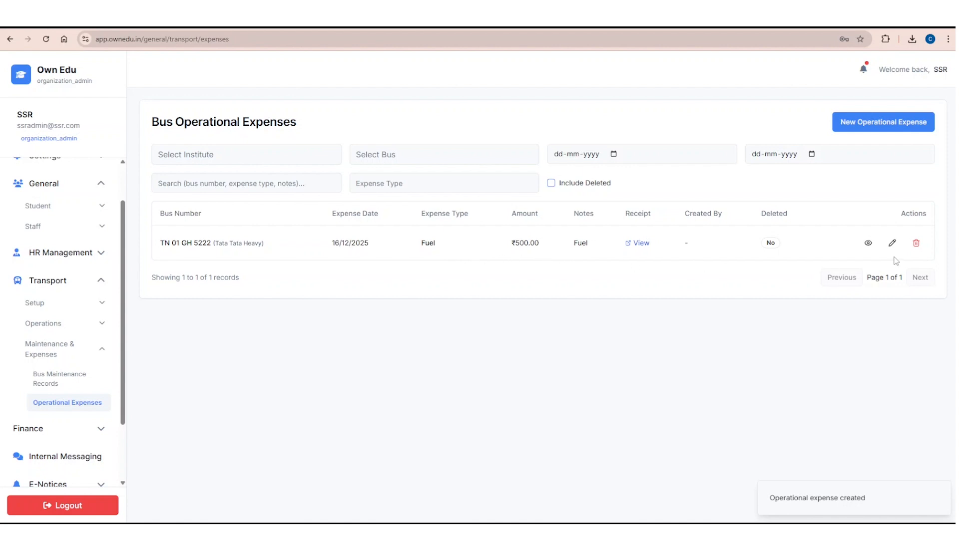
# Review the saved operational expense's details and its attached receipt, and close both views.
pyautogui.click(868, 243)
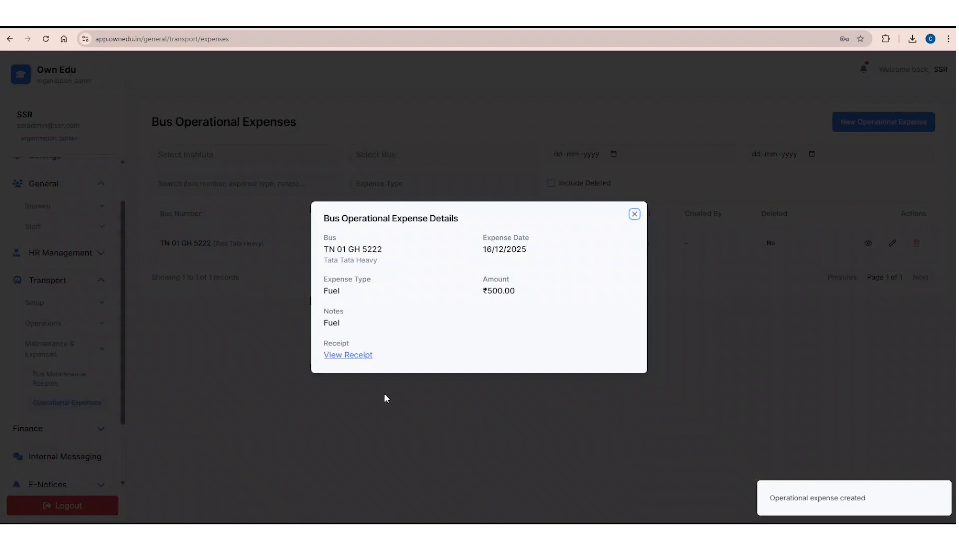
pyautogui.click(357, 355)
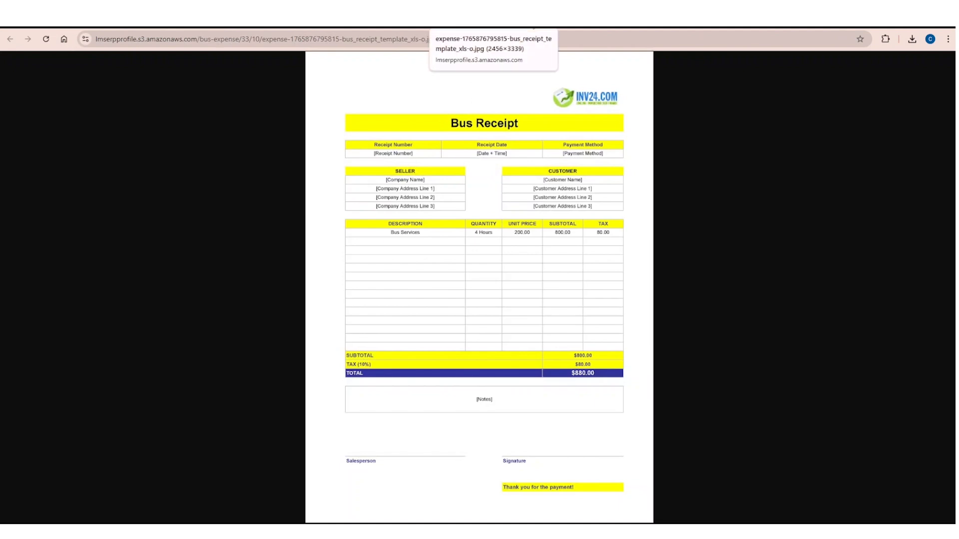
pyautogui.click(530, 21)
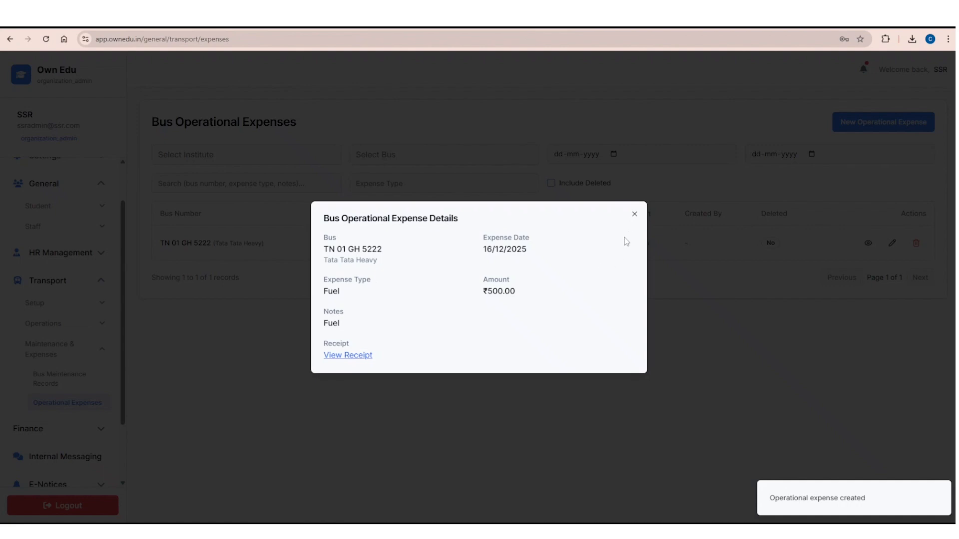
pyautogui.click(634, 214)
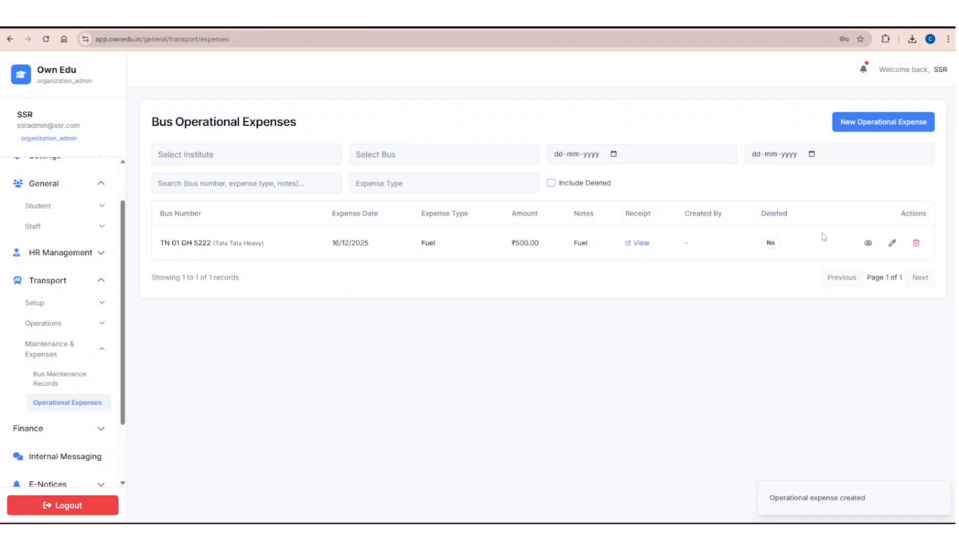
# Check the operational expense's edit form and its delete confirmation, cancelling both.
pyautogui.click(893, 243)
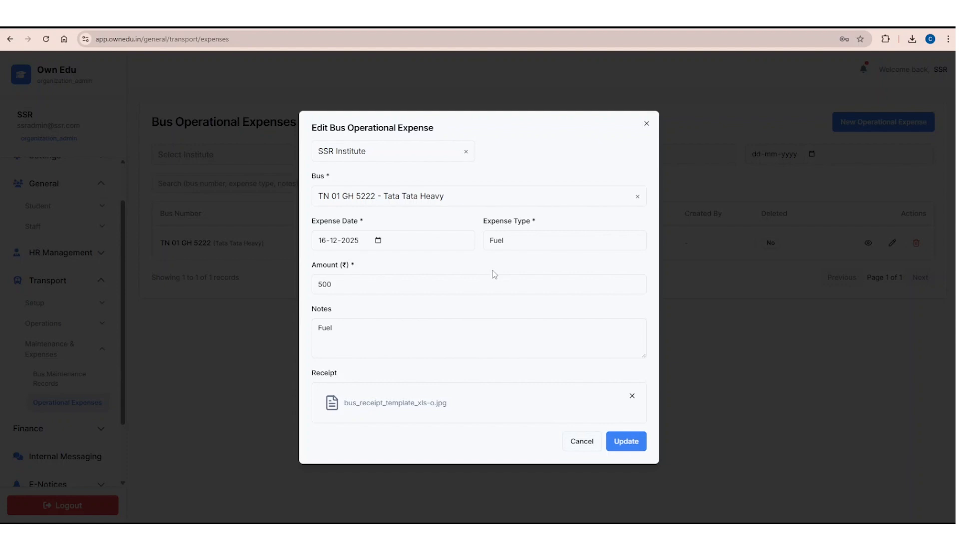
pyautogui.click(580, 442)
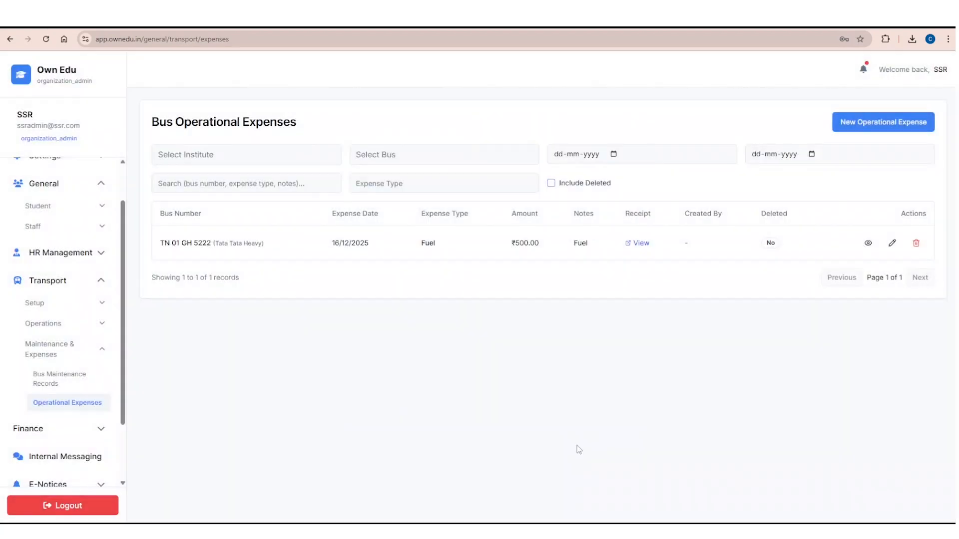
pyautogui.click(921, 249)
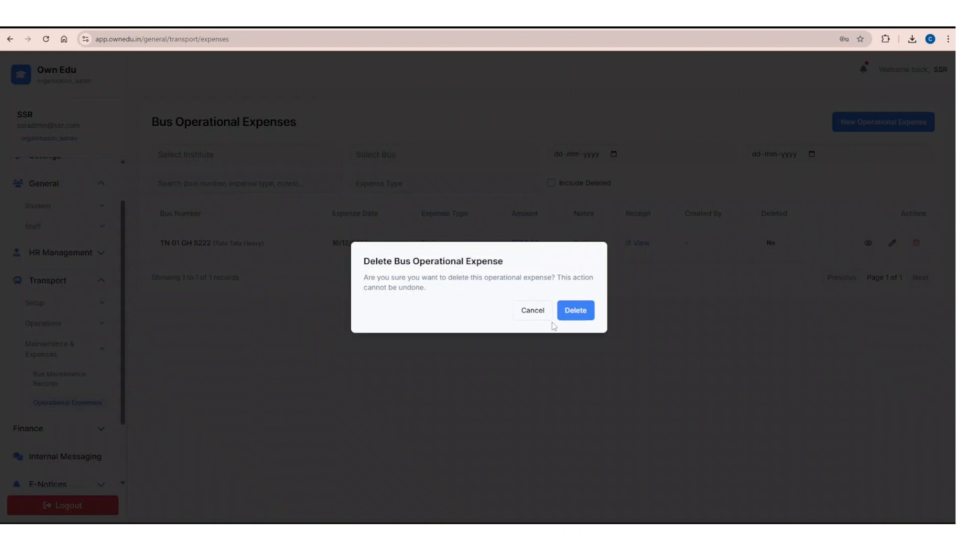
pyautogui.click(524, 310)
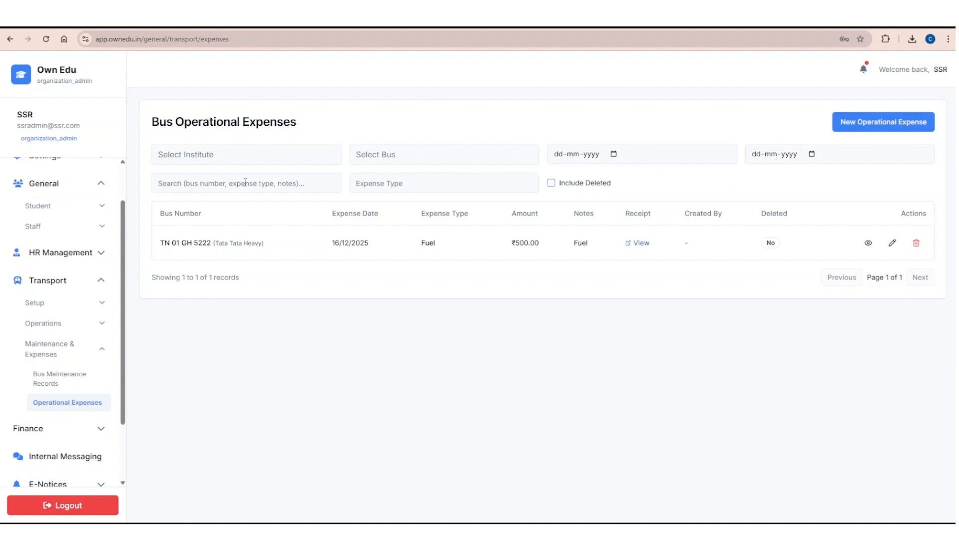
# Examine the expense type filter of the operational expenses list.
pyautogui.click(389, 183)
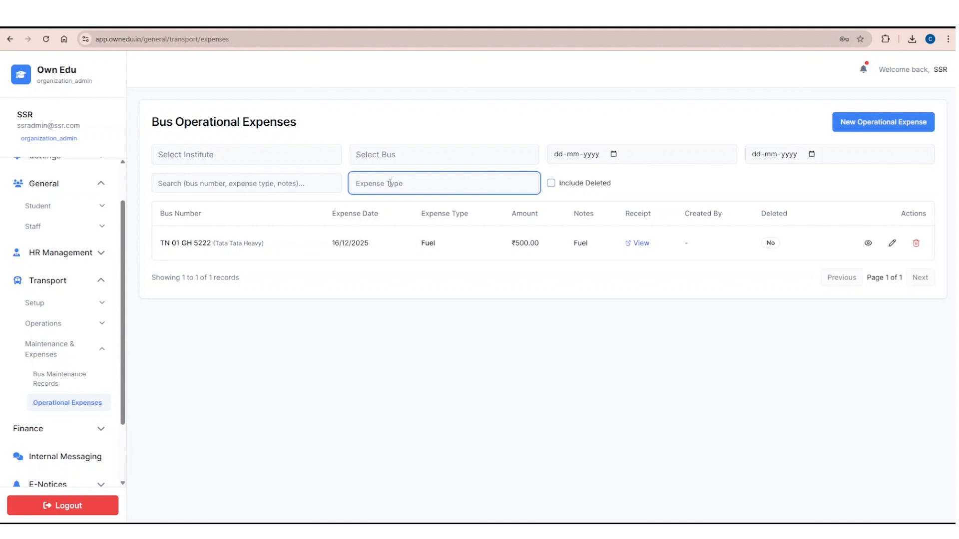